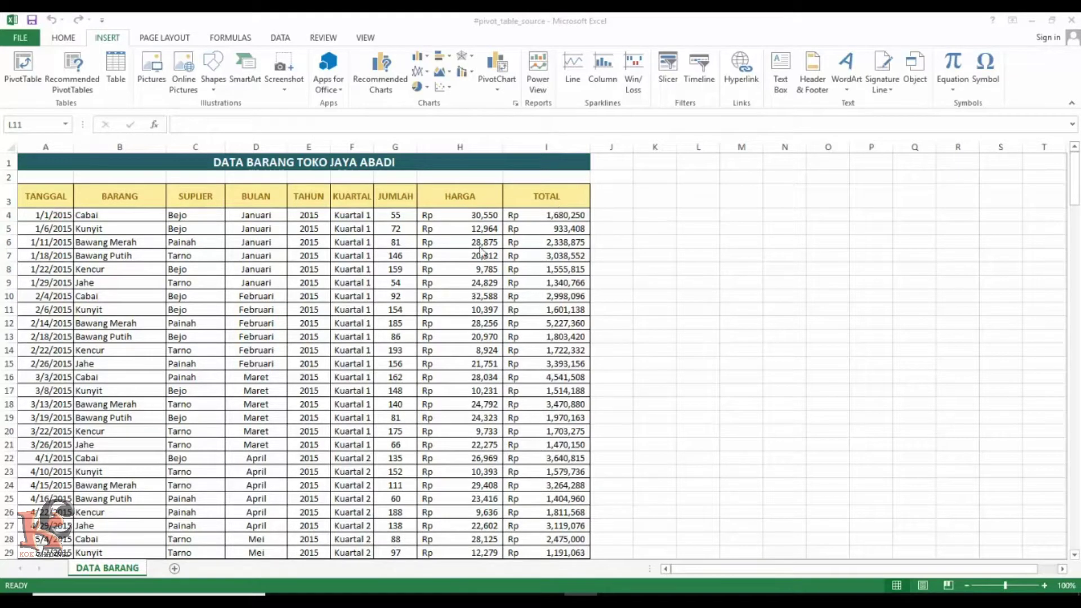
Insert a PivotTable on a new worksheet from the whole DATA BARANG table, from the TANGGAL header to the last row.
left_click(1076, 198)
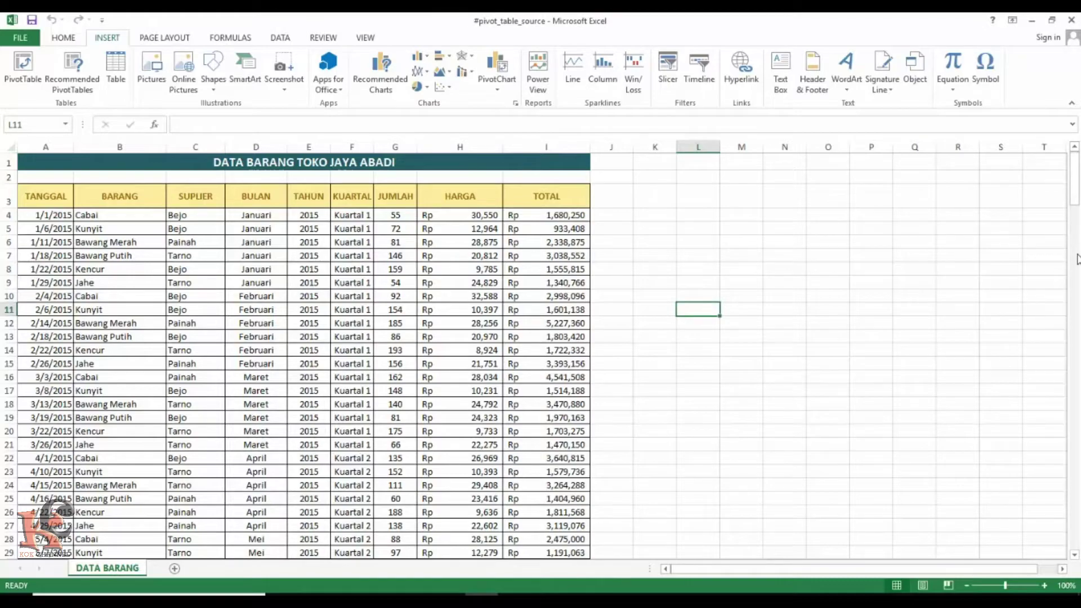
left_click_drag(1076, 191, 1075, 161)
left_click_drag(1075, 195, 1076, 169)
left_click(57, 201)
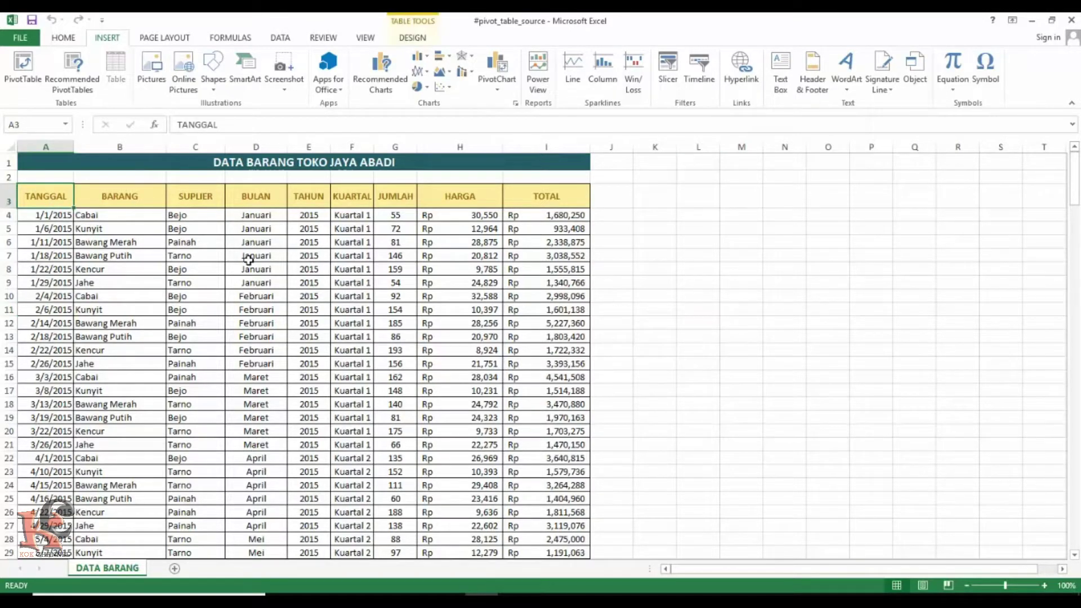
key("ctrl+shift+End")
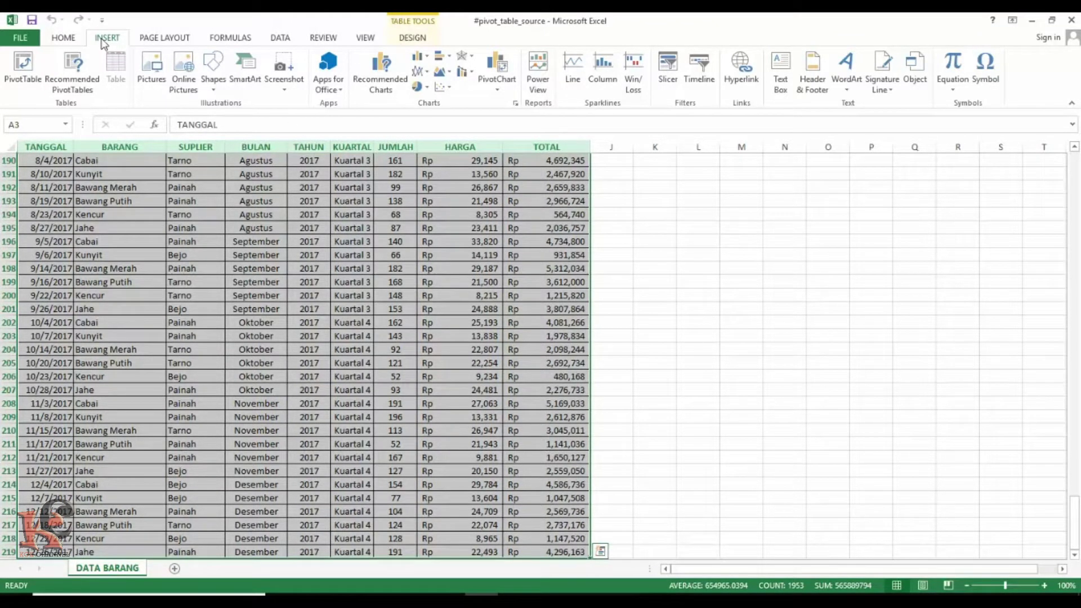
left_click(27, 64)
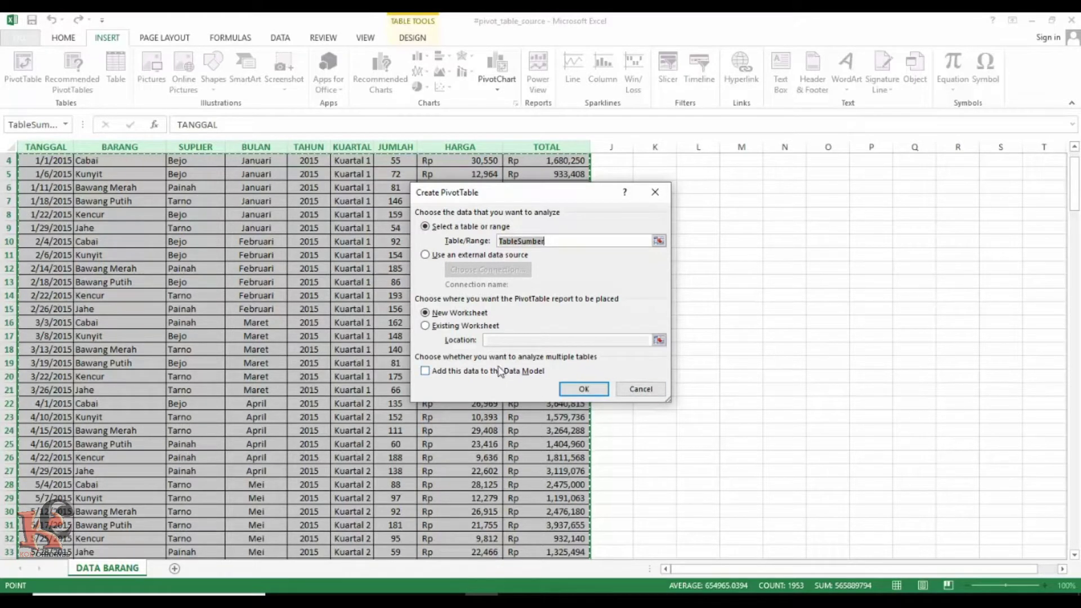
left_click(474, 328)
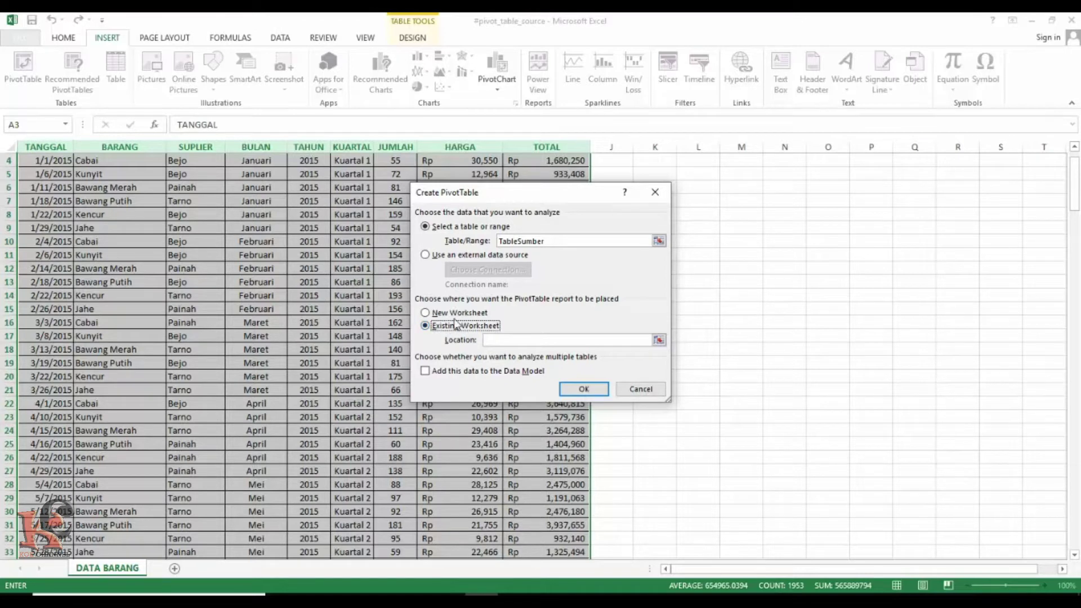
left_click(463, 317)
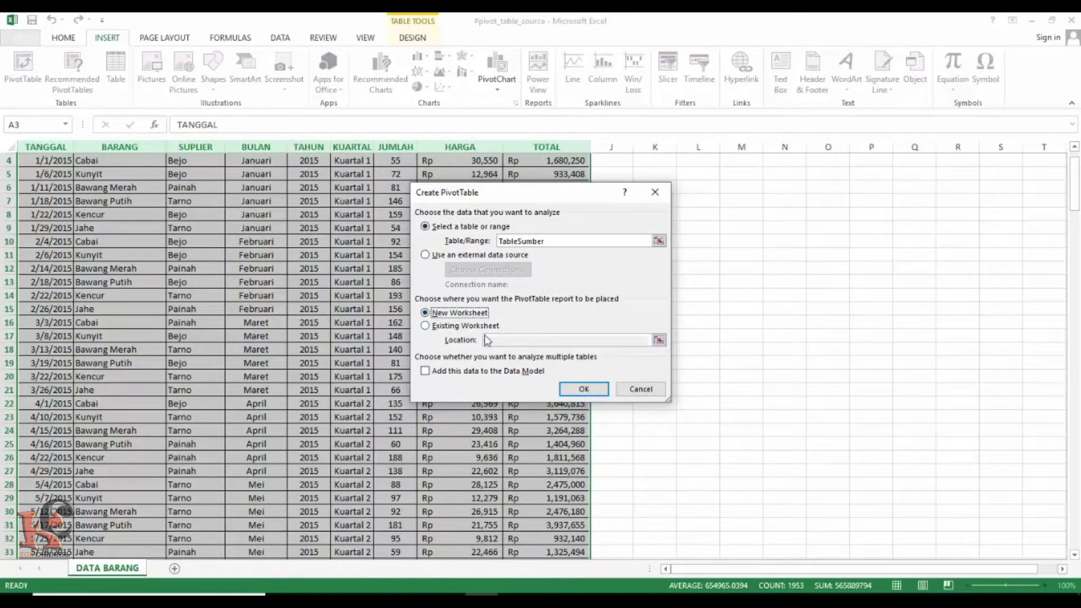
left_click(584, 389)
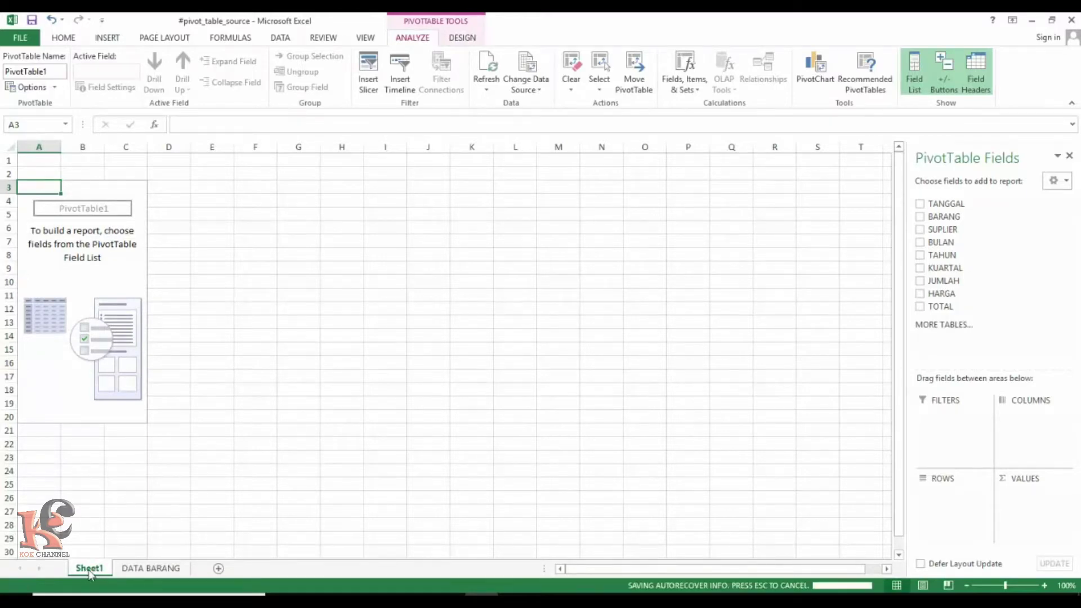
Compare the columns of the DATA BARANG sheet with the field list and layout areas of the empty PivotTable on Sheet1.
left_click(151, 569)
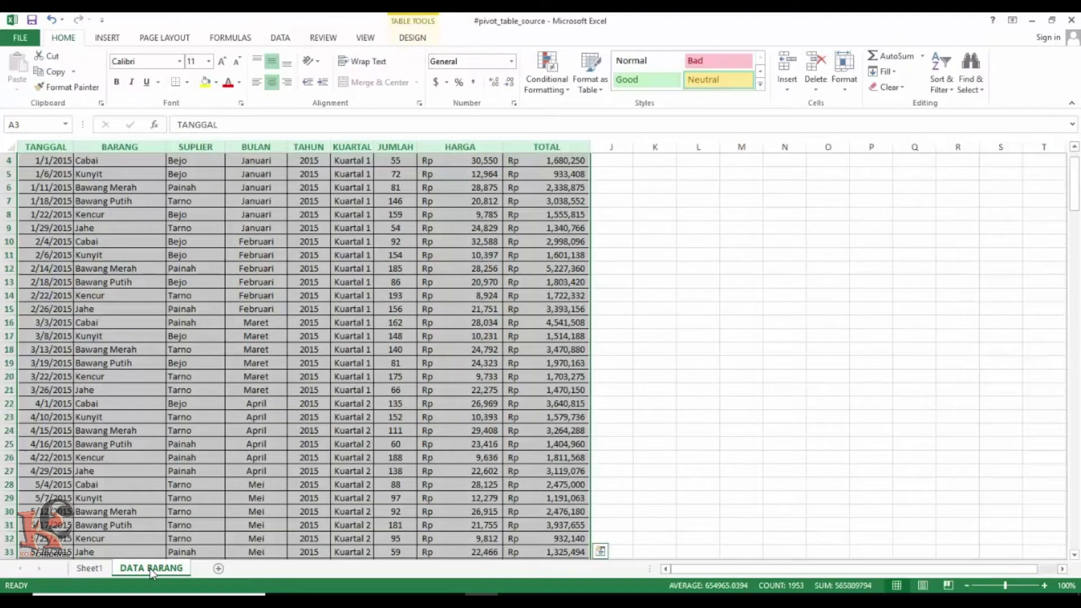
scroll(433, 428, "up", 1)
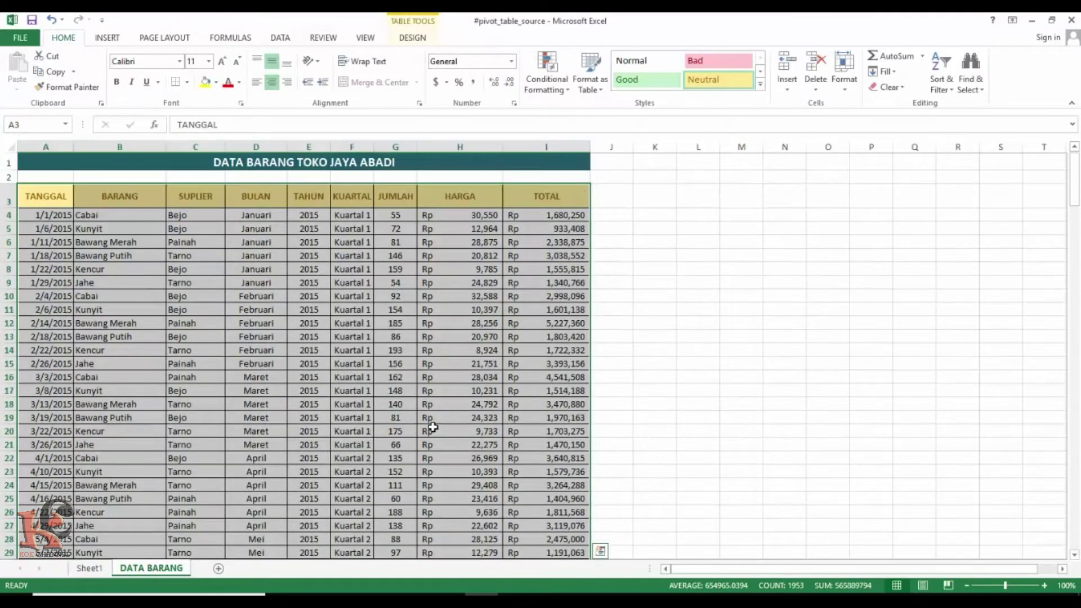
left_click(395, 408)
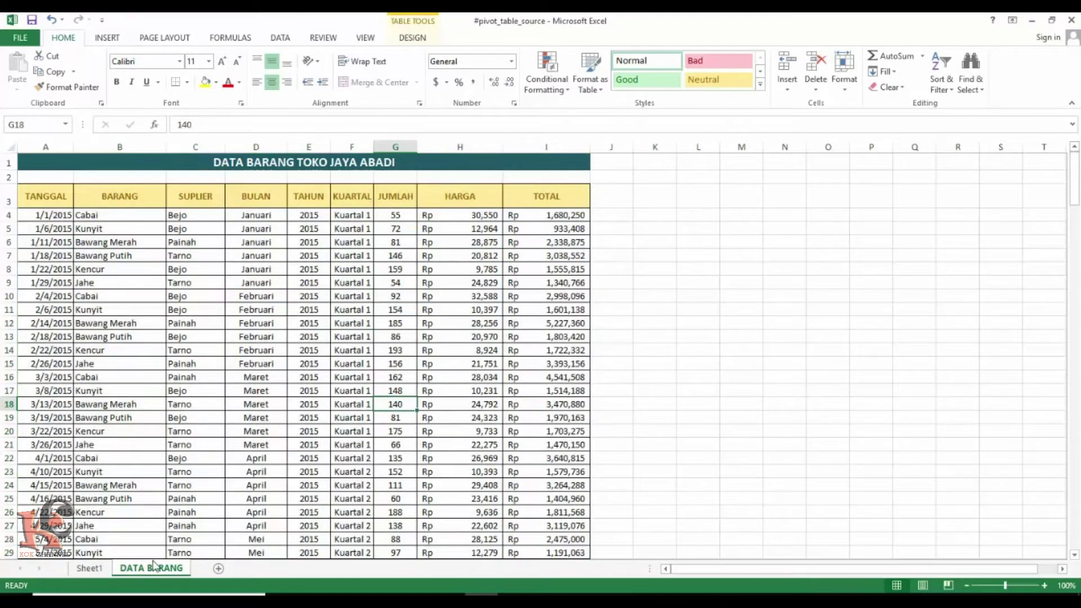
left_click(90, 569)
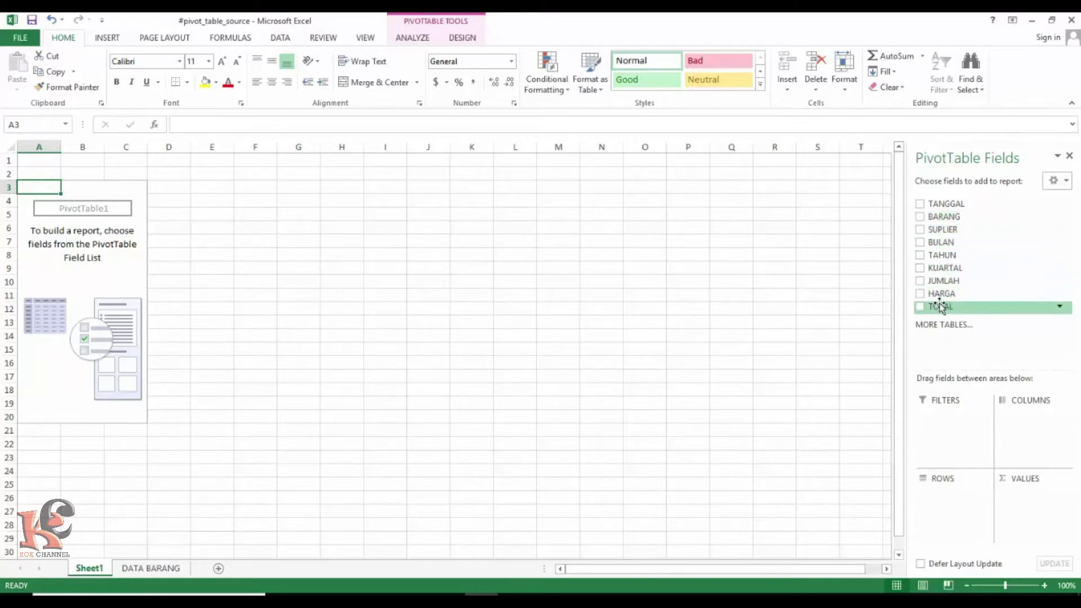
left_click(166, 570)
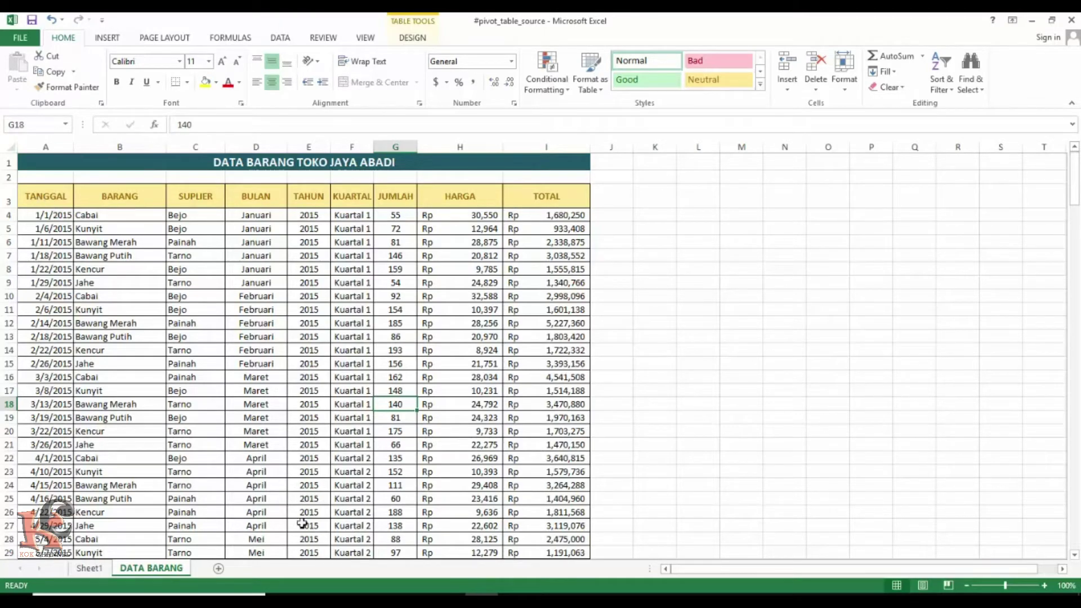
left_click(88, 570)
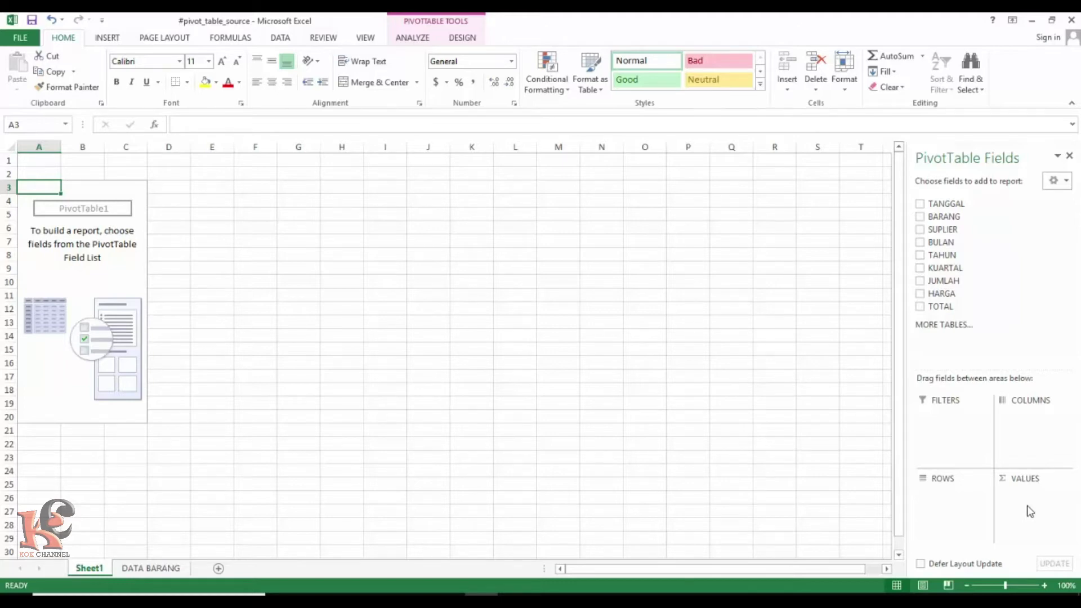
left_click(152, 568)
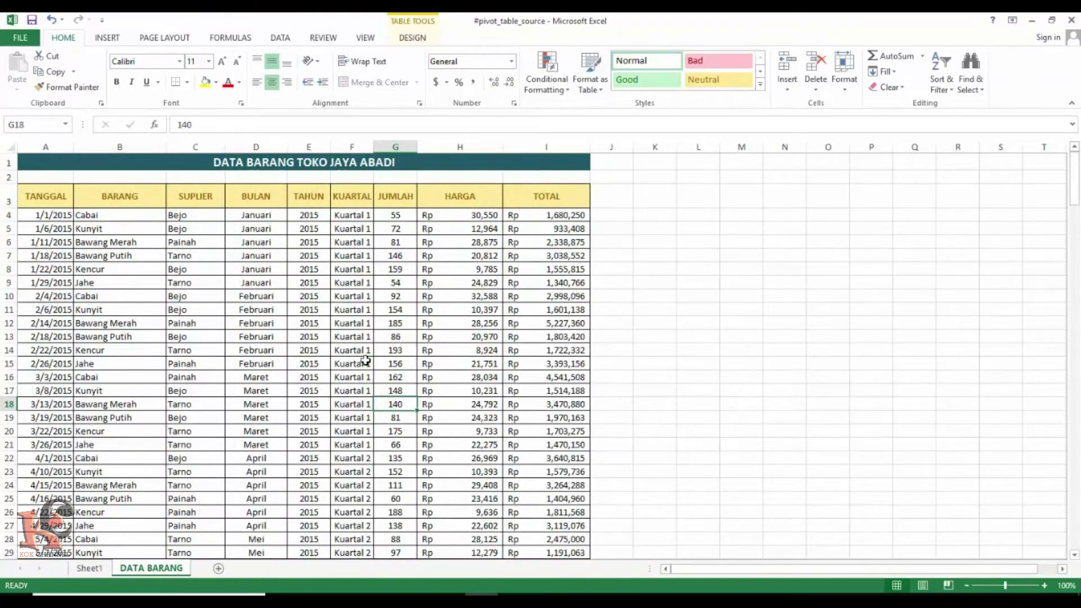
left_click_drag(1075, 191, 1075, 155)
Add BARANG as the row field of the PivotTable on Sheet1 and check its items against the BARANG column in DATA BARANG.
left_click(88, 568)
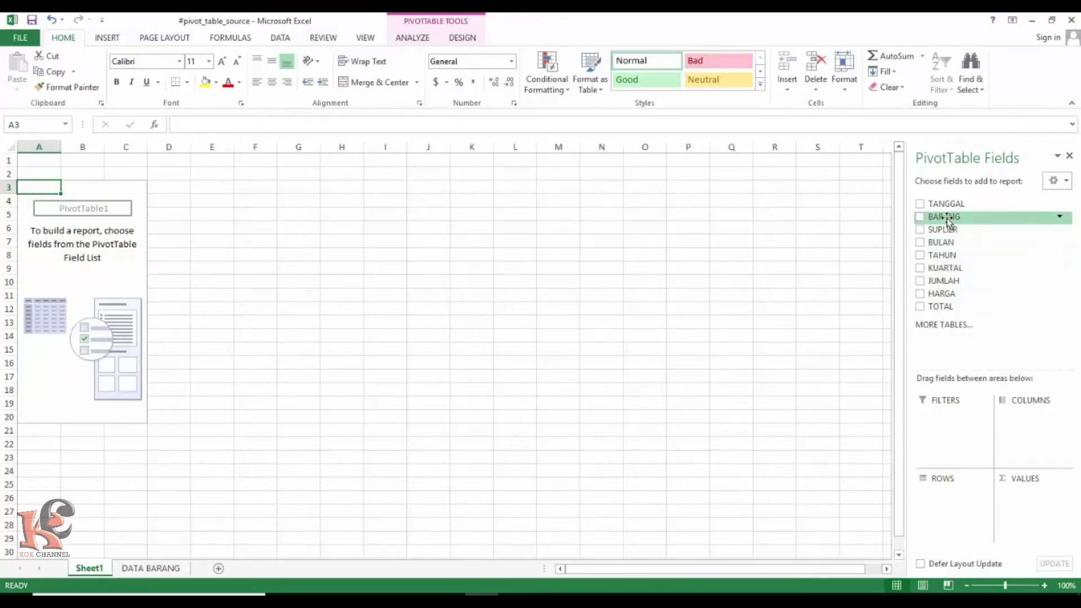
left_click_drag(948, 221, 958, 509)
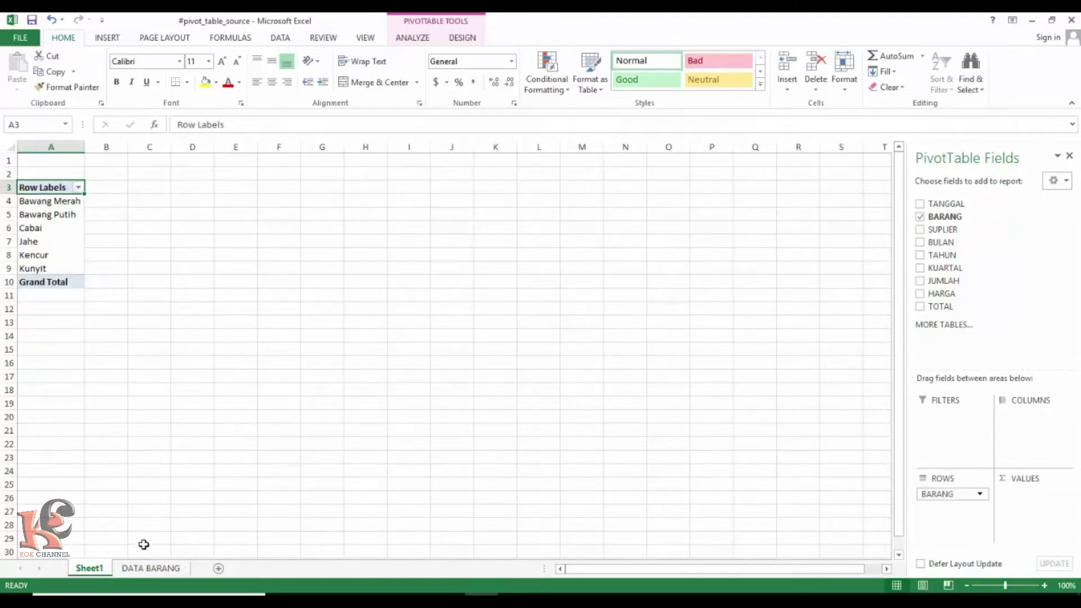
left_click(152, 570)
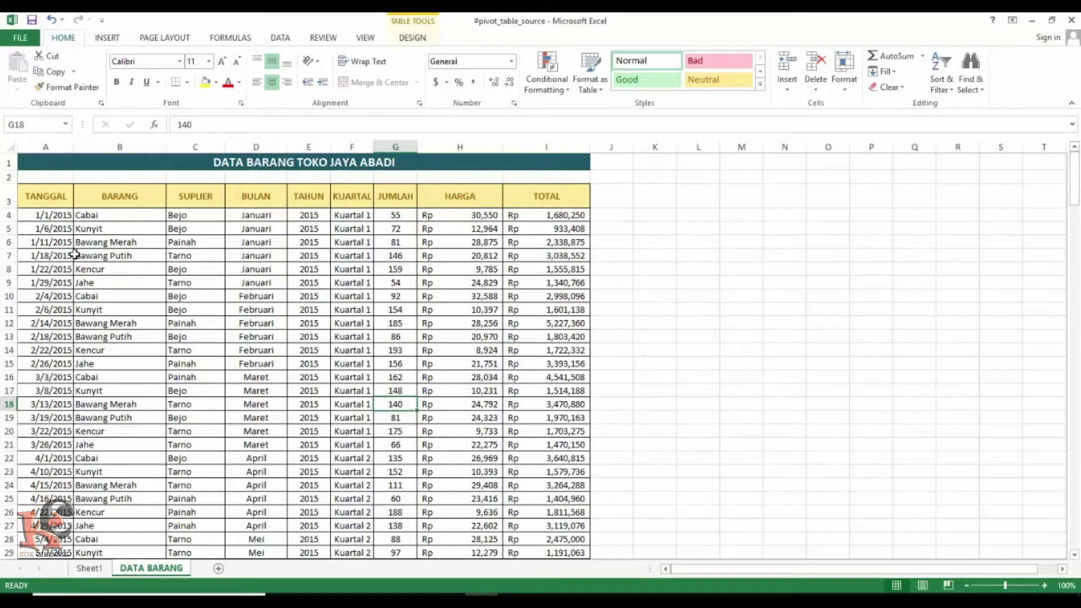
scroll(116, 363, "down", 17)
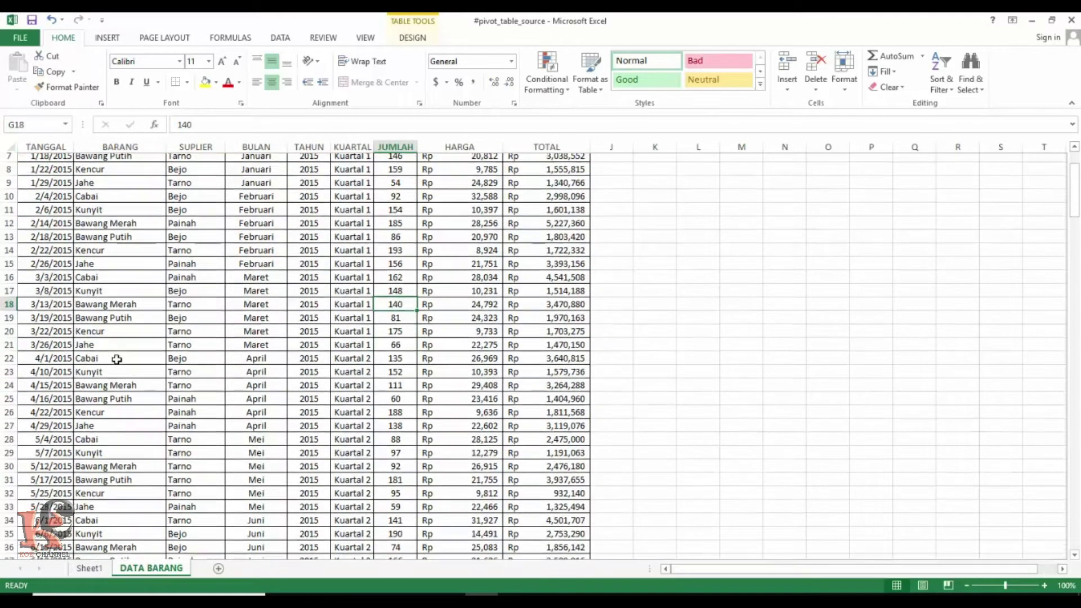
scroll(116, 359, "up", 13)
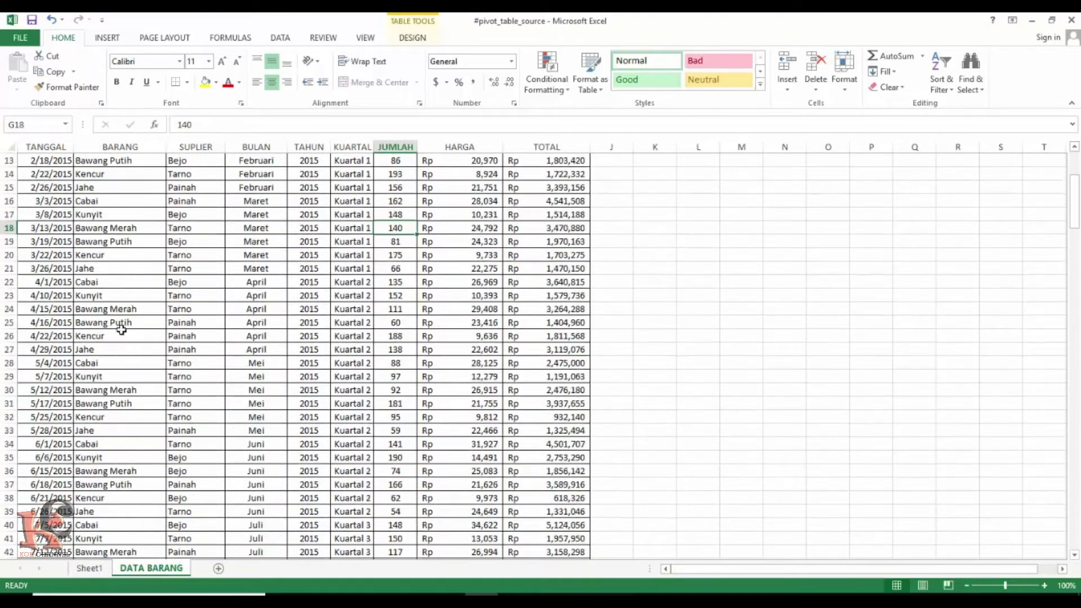
Sum JUMLAH as the PivotTable's values with BULAN as the column field, and compare the result with the DATA BARANG records.
left_click(90, 568)
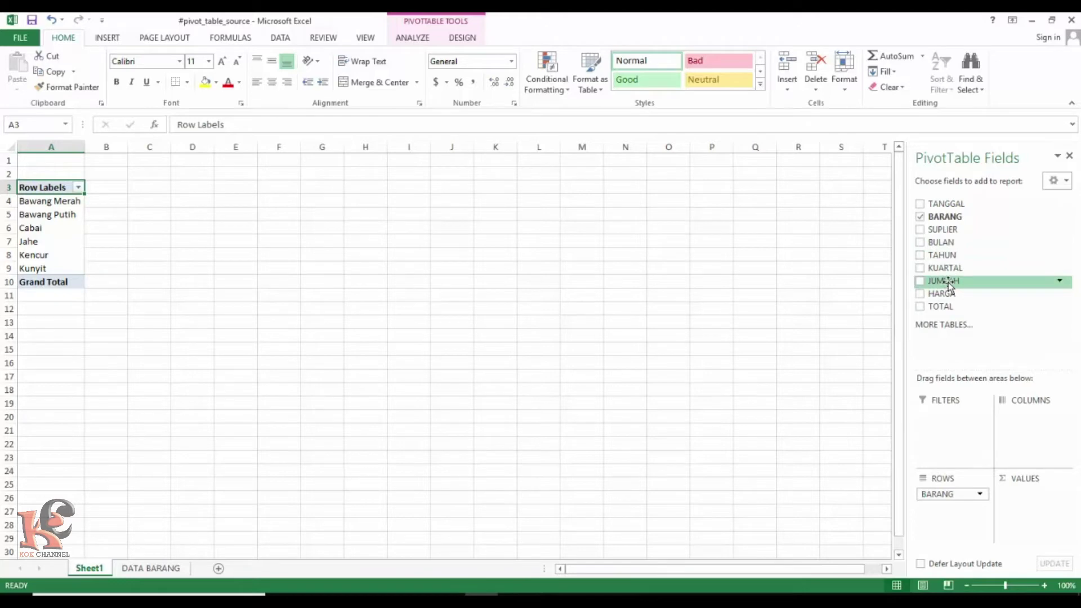
left_click_drag(950, 285, 1025, 499)
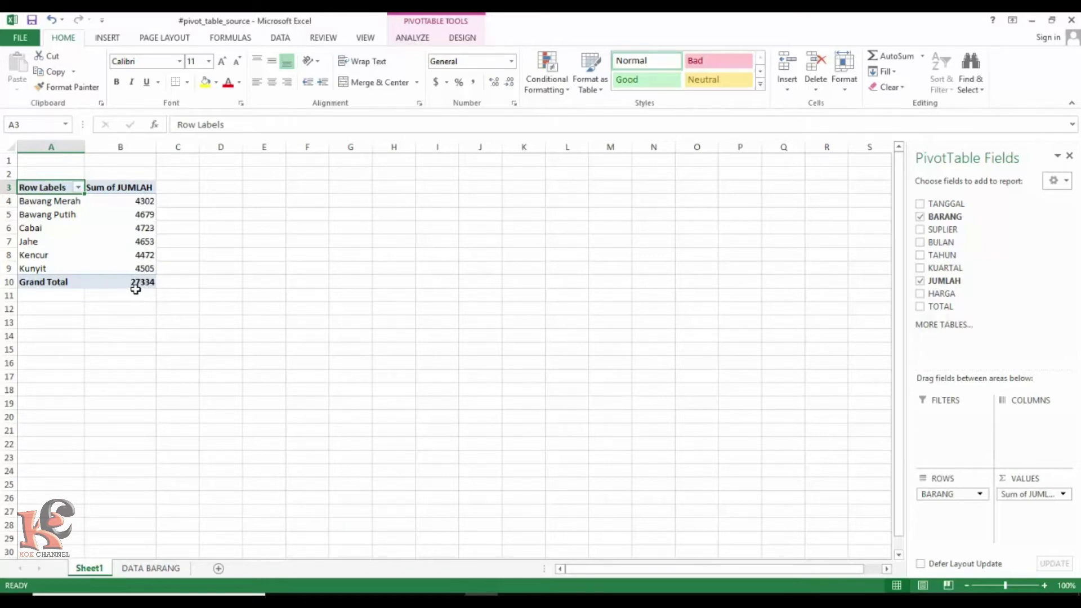
mouse_move(149, 287)
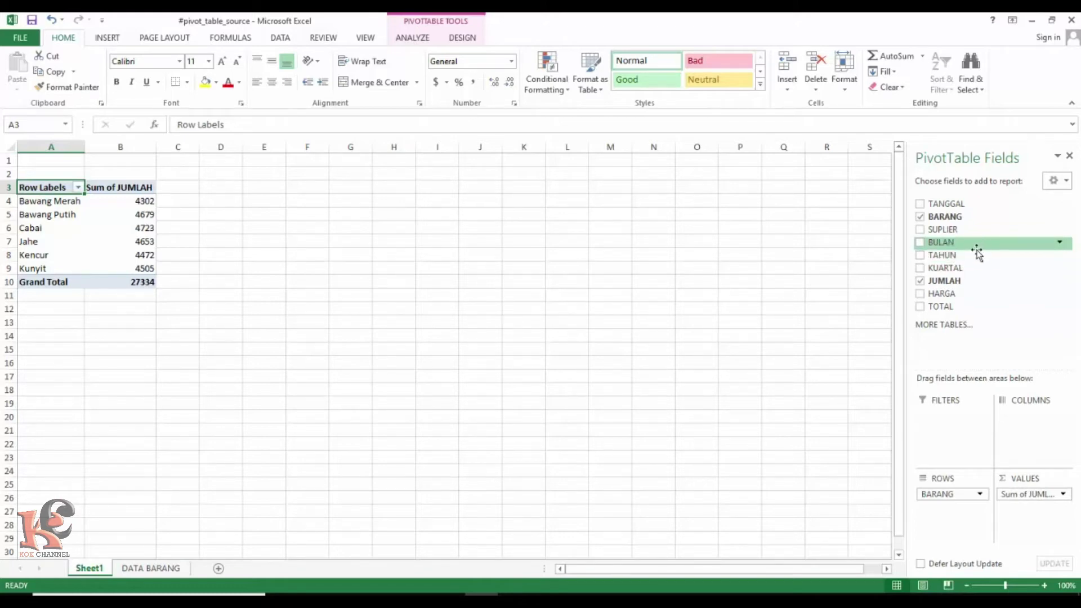
left_click_drag(958, 244, 1032, 427)
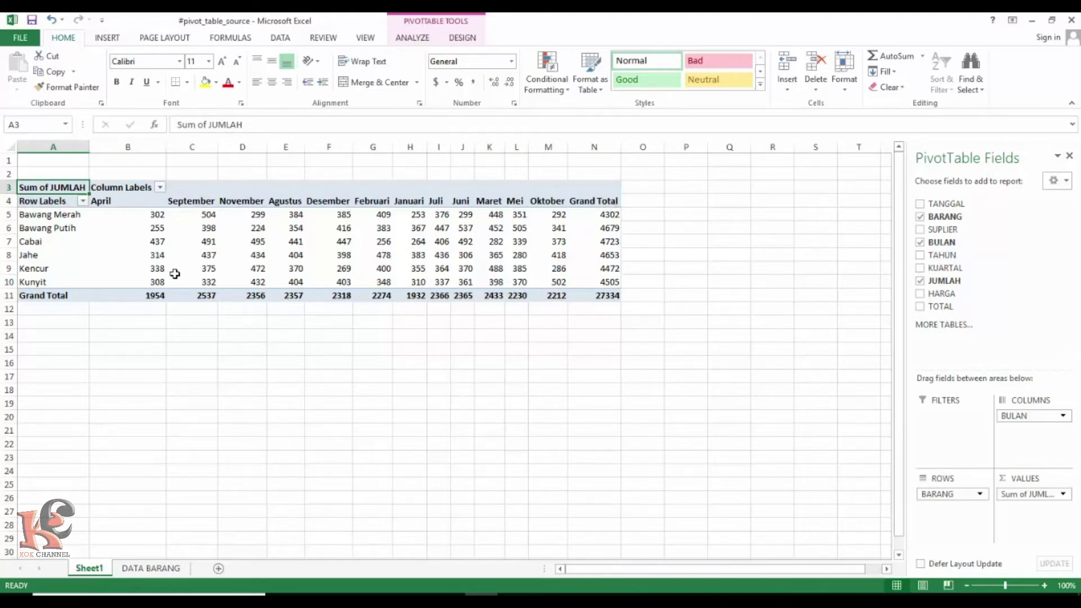
left_click(152, 569)
scroll(529, 349, "up", 3)
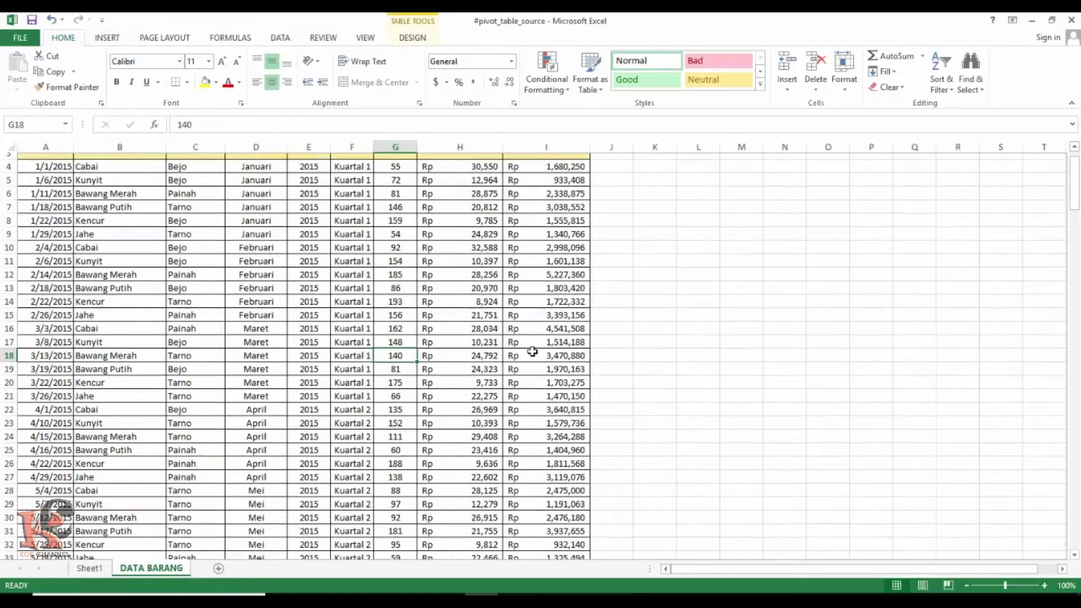
scroll(532, 352, "up", 1)
Replace BULAN with SUPLIER as the PivotTable's column field and JUMLAH with HARGA as its summed value field.
left_click(90, 569)
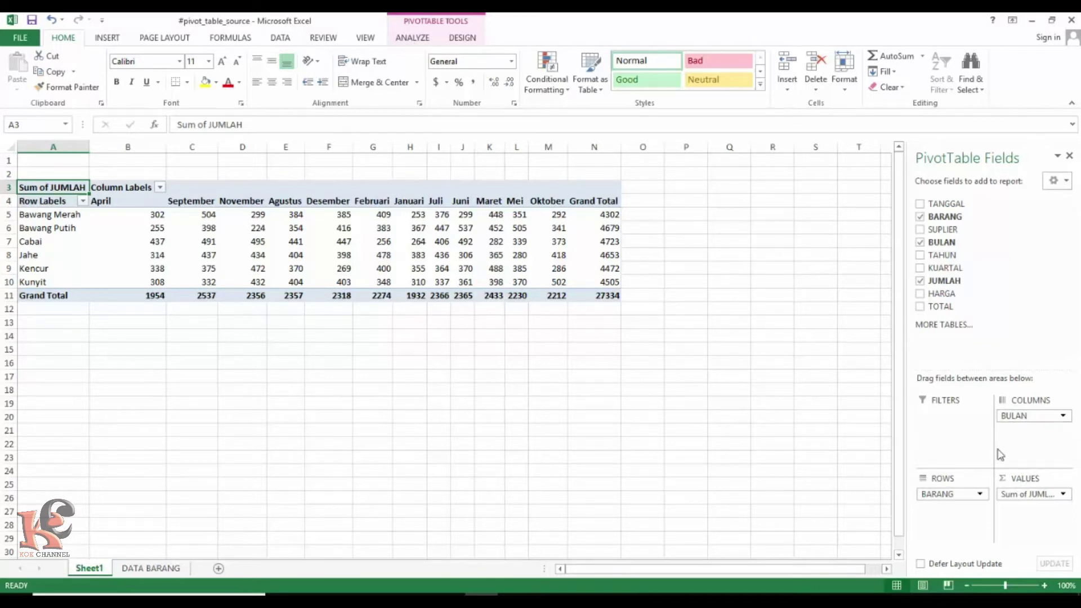
left_click_drag(1018, 417, 991, 307)
left_click_drag(1025, 495, 1009, 320)
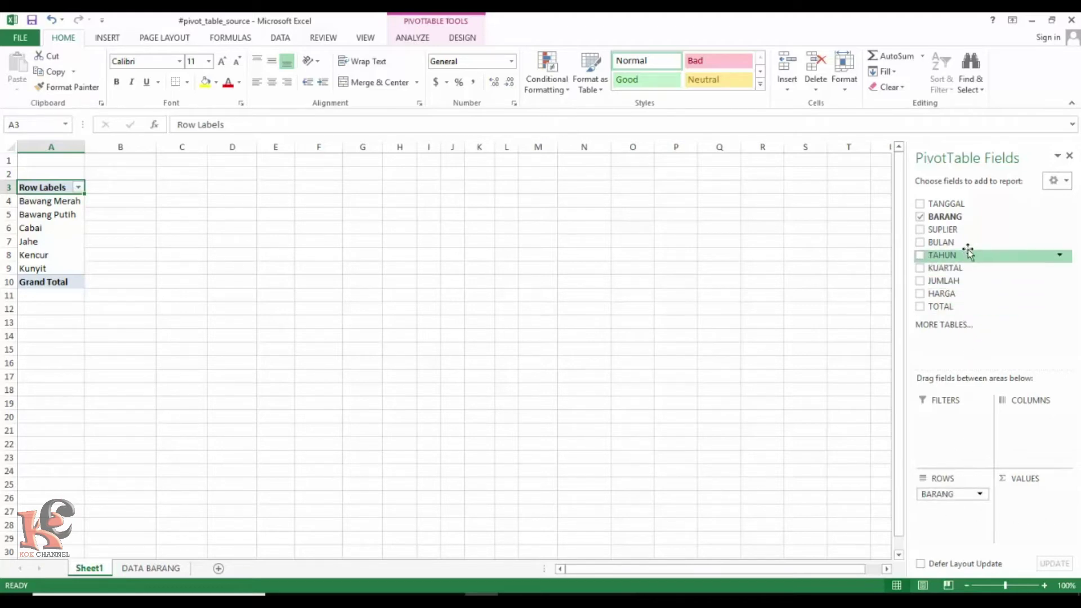
left_click_drag(938, 229, 1020, 427)
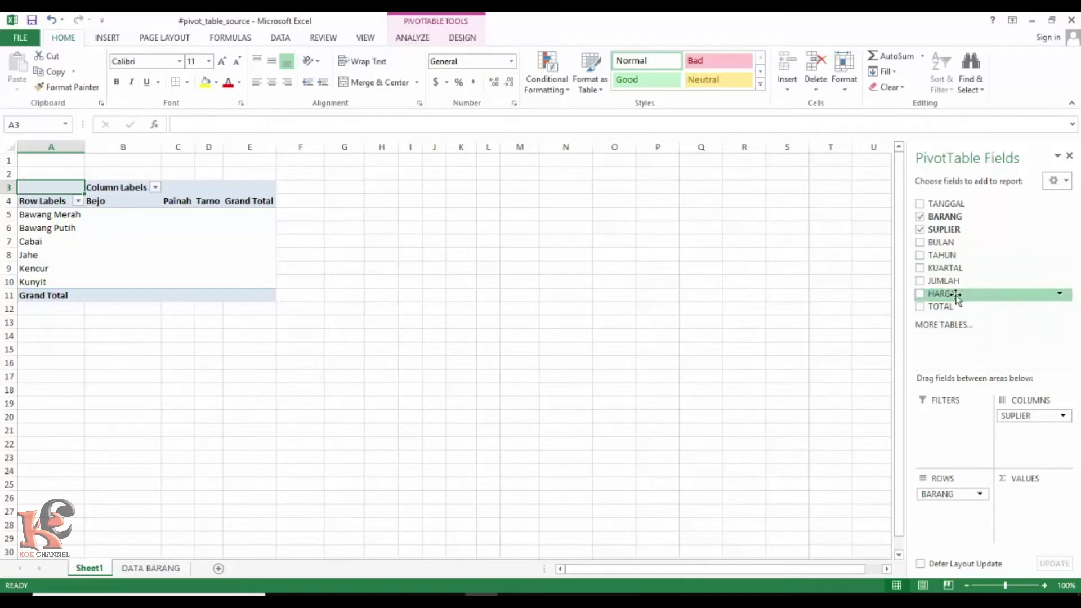
left_click_drag(958, 298, 1042, 501)
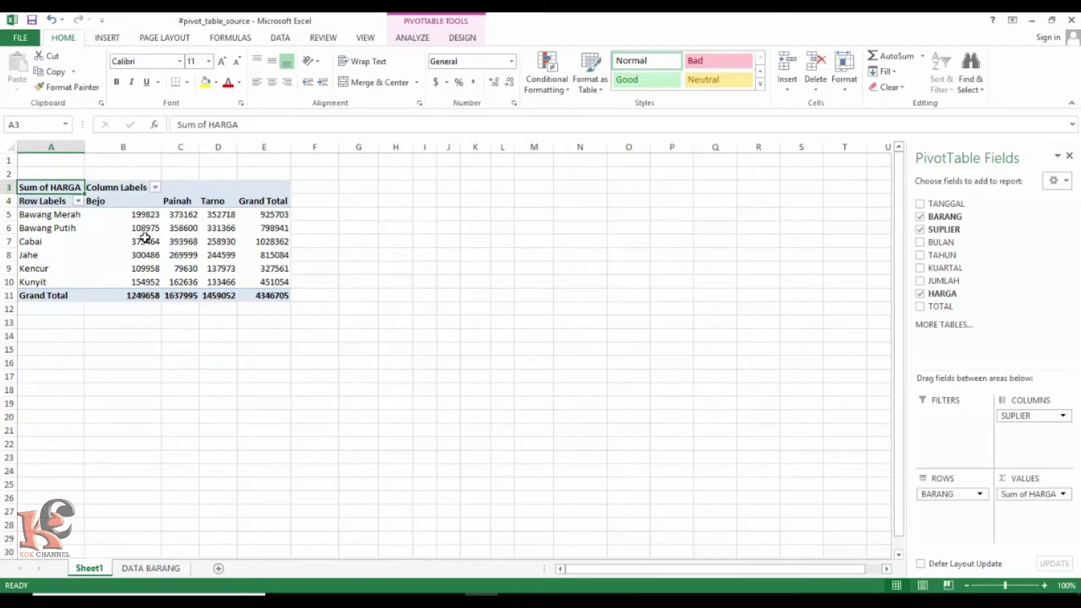
Add BULAN as the PivotTable's report filter, allow multiple items and filter the report to September.
mouse_move(139, 225)
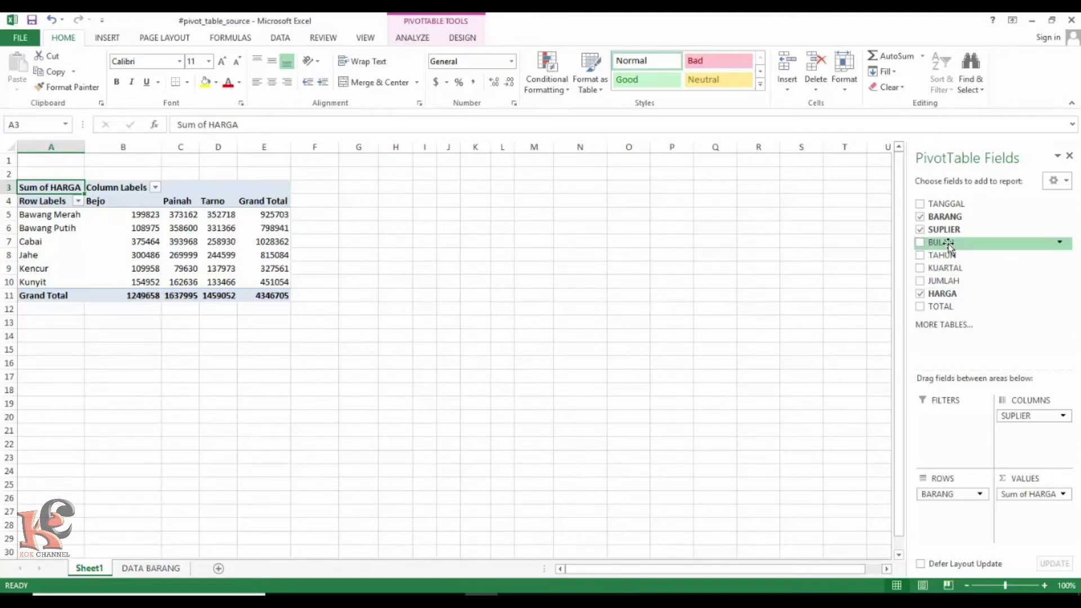
left_click_drag(951, 246, 956, 424)
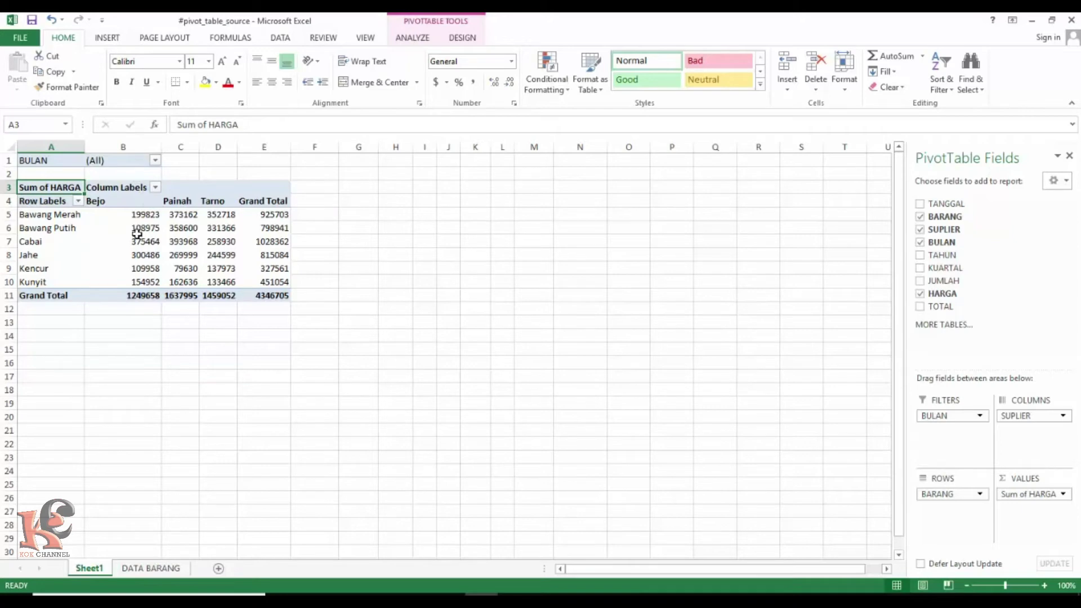
mouse_move(137, 233)
left_click(156, 161)
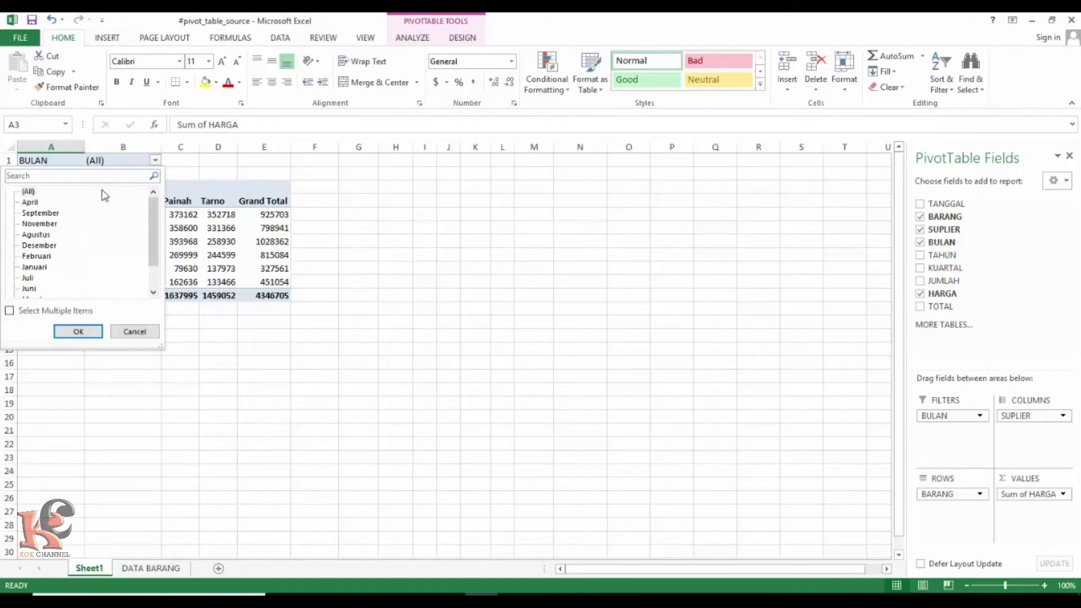
left_click(39, 213)
left_click(10, 311)
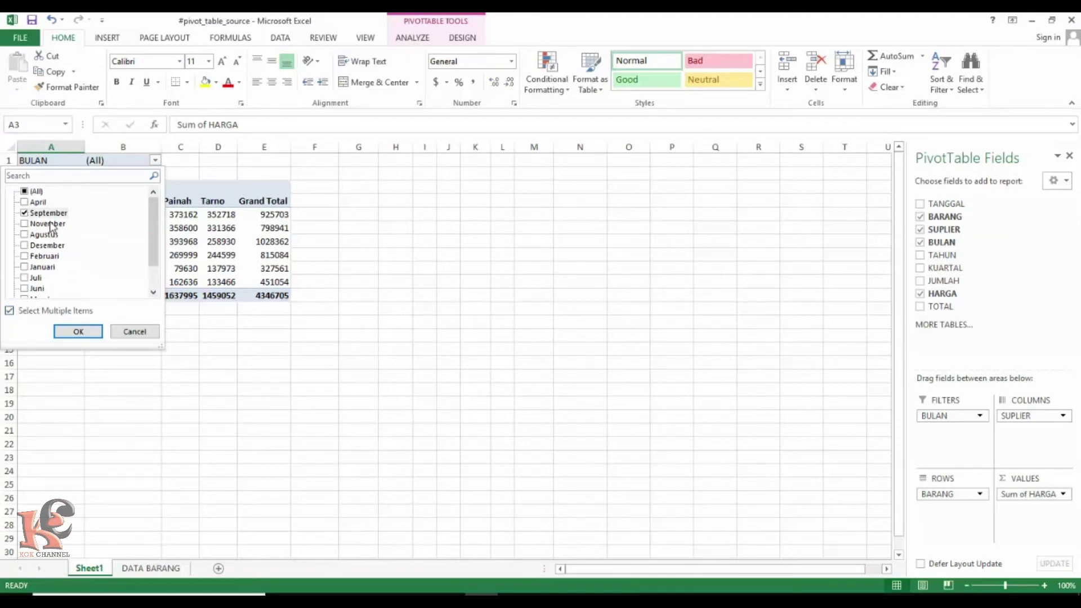
left_click(94, 333)
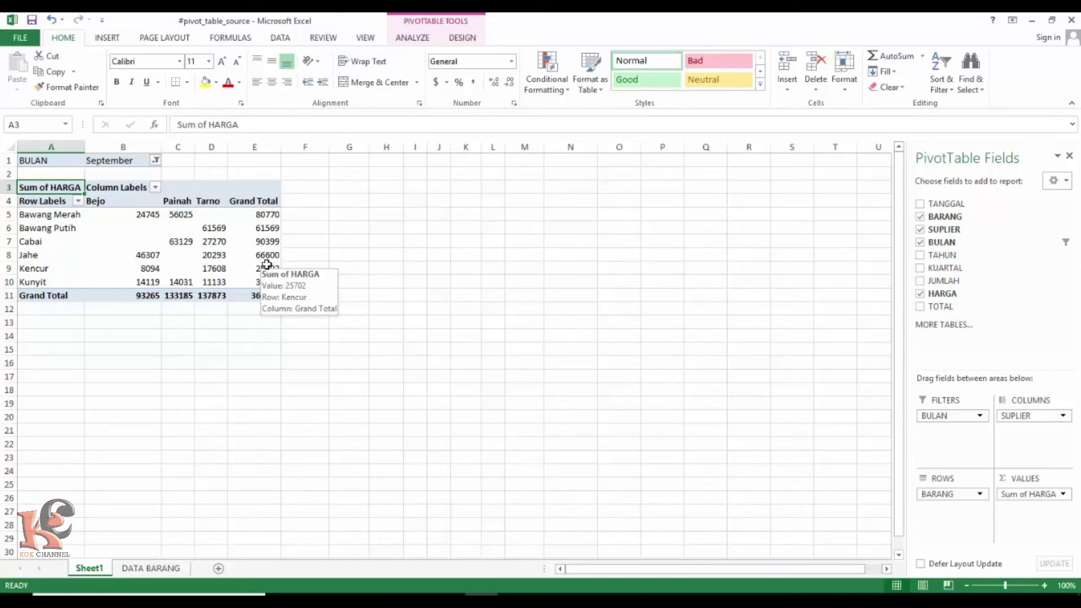
Include November in the BULAN report filter alongside September.
left_click(156, 161)
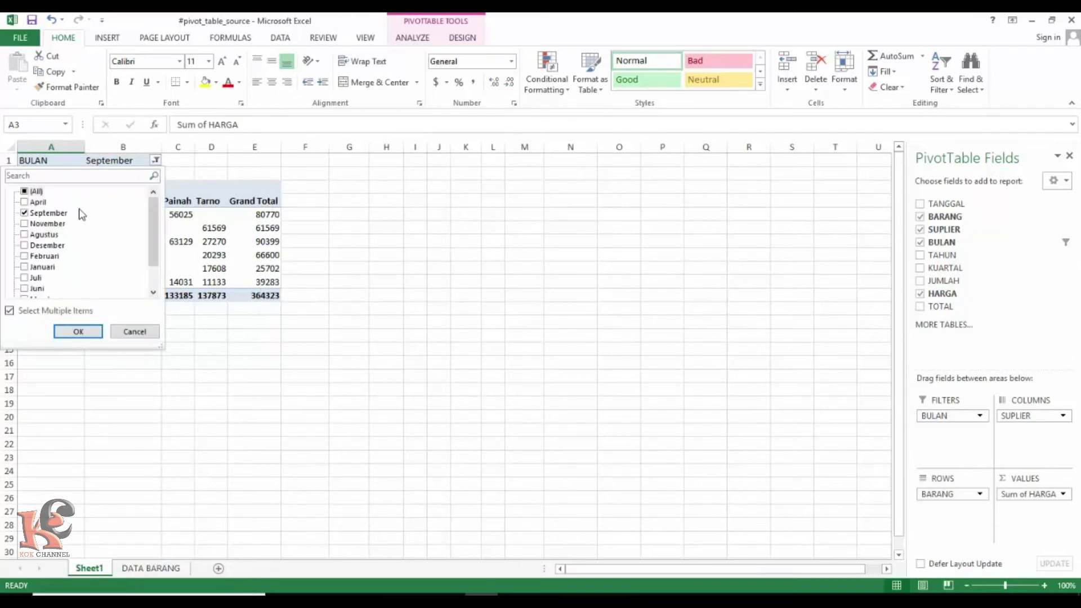
left_click(25, 224)
left_click(79, 332)
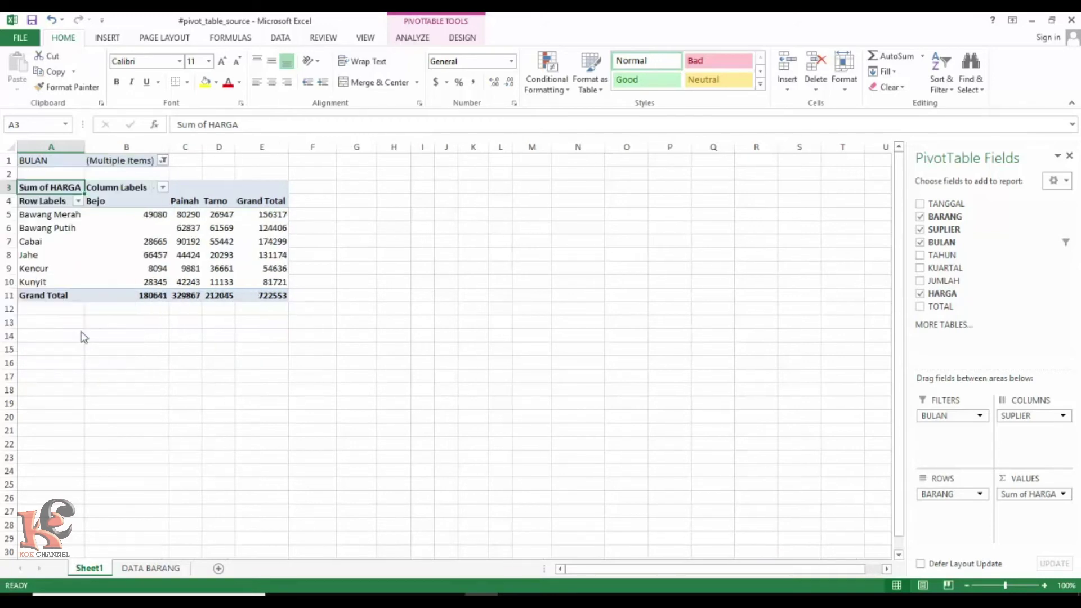
Compare the month-filtered supplier summary with the HARGA records in the DATA BARANG sheet, and return to Sheet1.
mouse_move(240, 259)
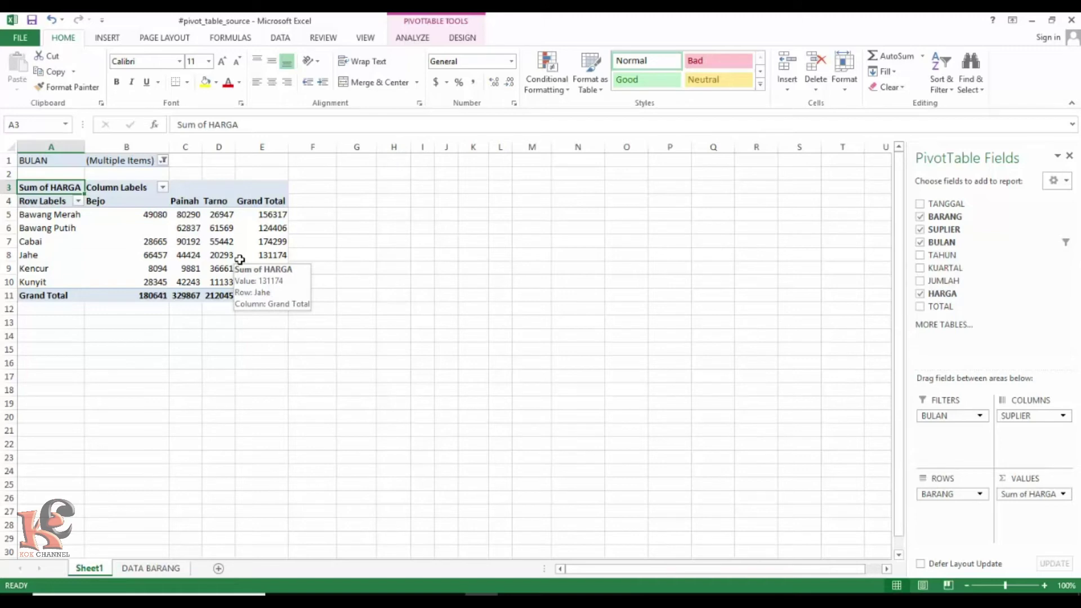
left_click(167, 574)
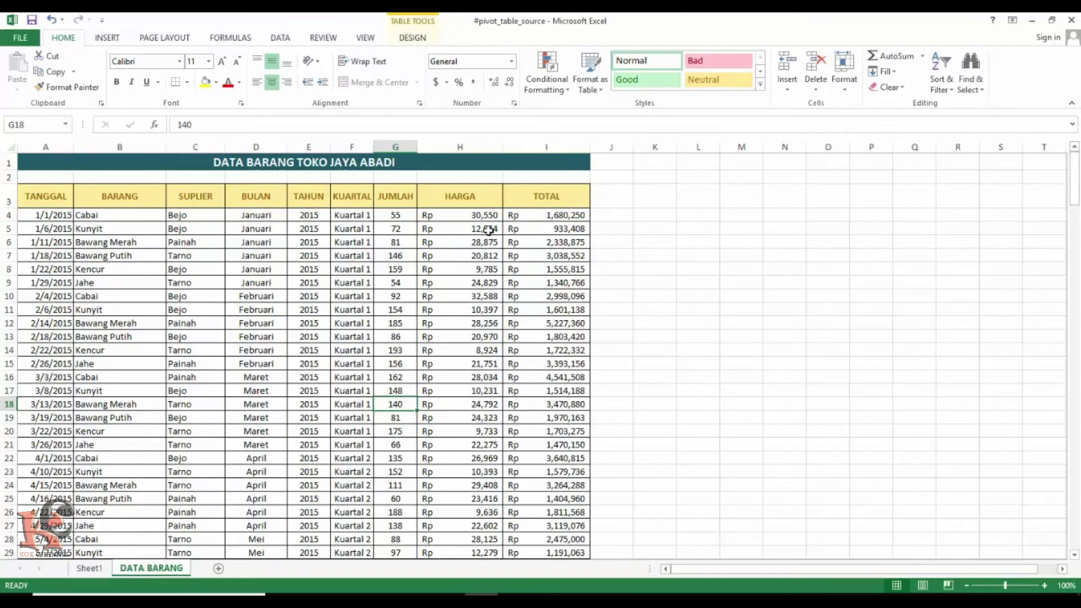
scroll(489, 230, "down", 2)
scroll(489, 239, "up", 1)
left_click(89, 568)
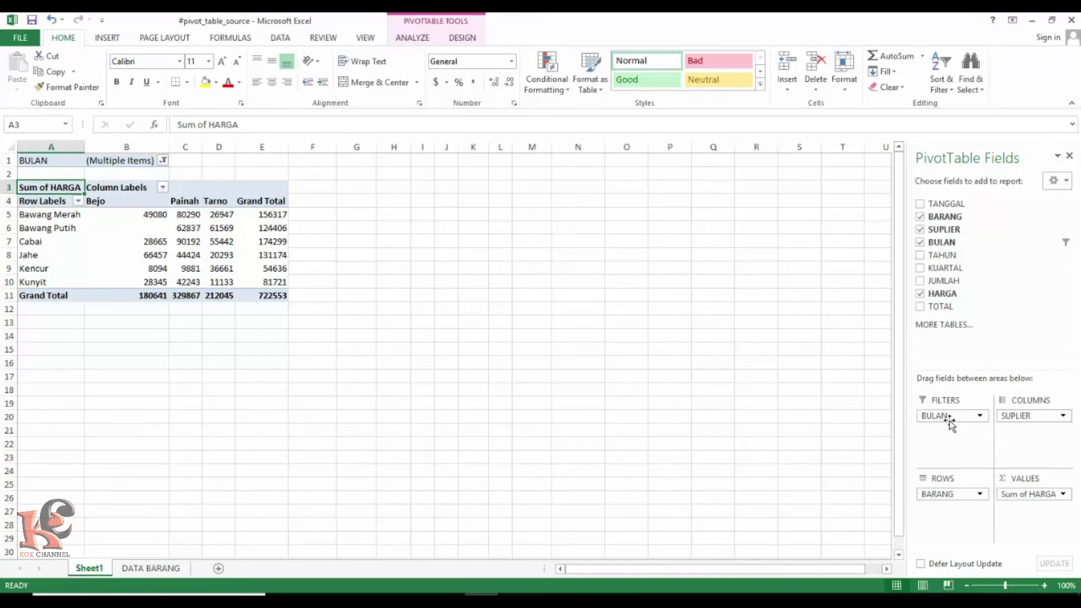
Replace all of the PivotTable's fields with KUARTAL as the row field and JUMLAH as the summed value field.
left_click_drag(947, 419, 977, 313)
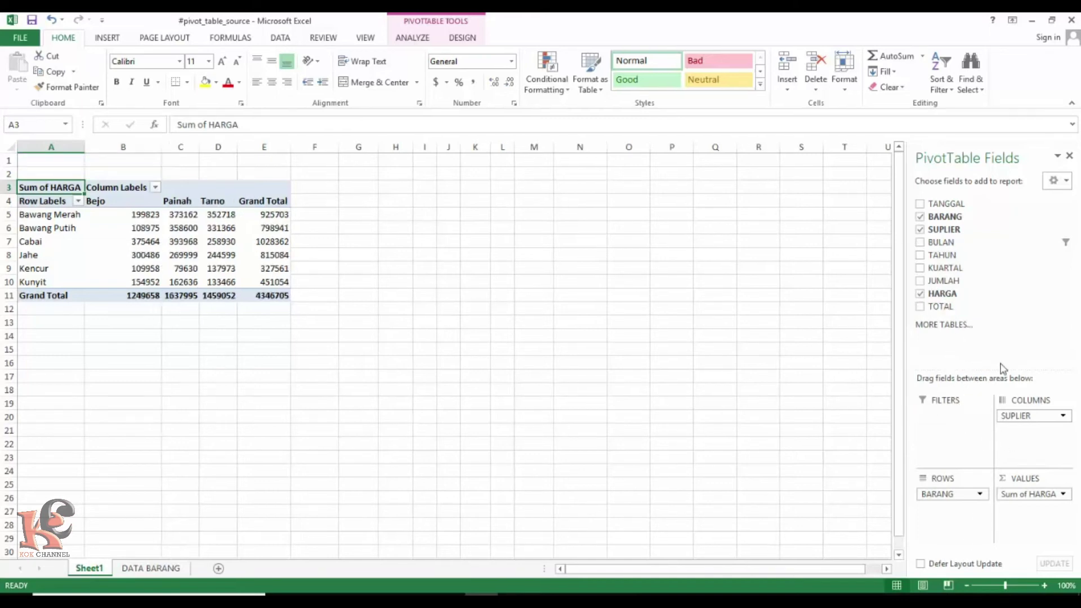
left_click_drag(1006, 420, 998, 309)
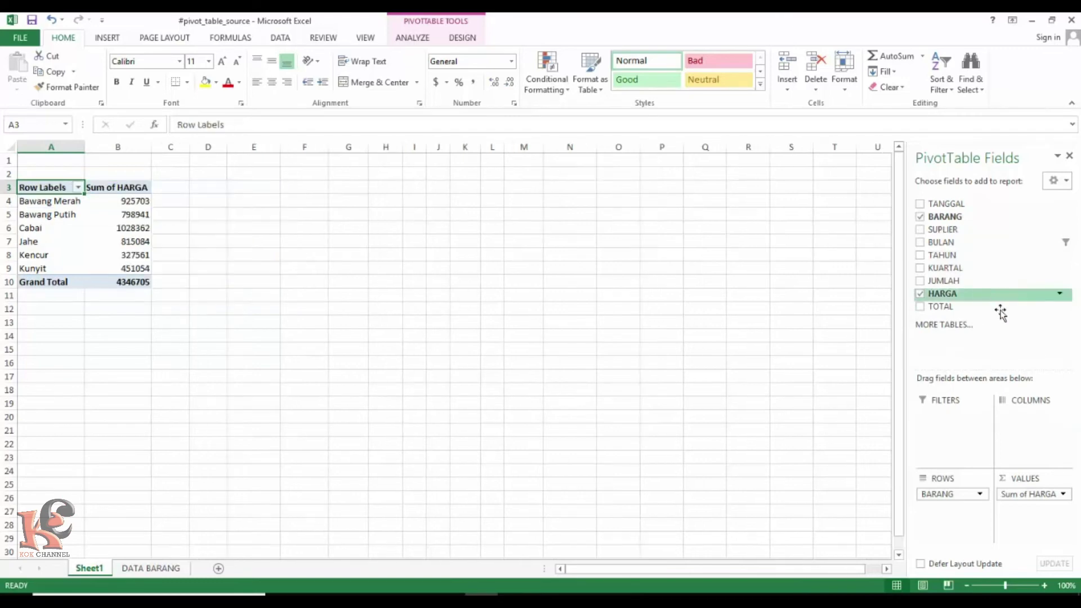
left_click_drag(1019, 495, 998, 313)
left_click_drag(951, 498, 992, 304)
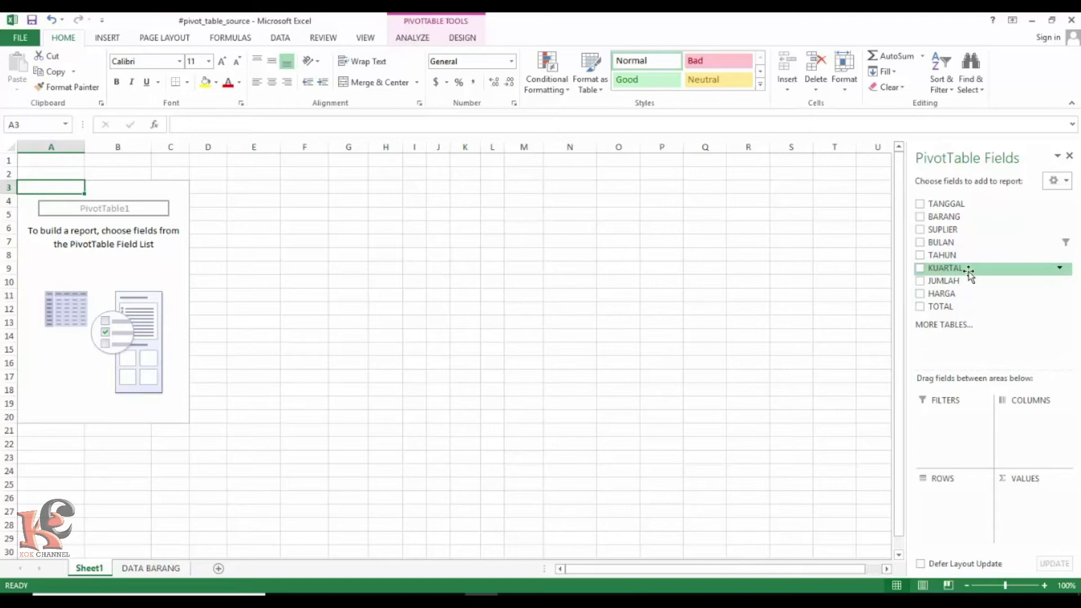
left_click_drag(968, 271, 960, 498)
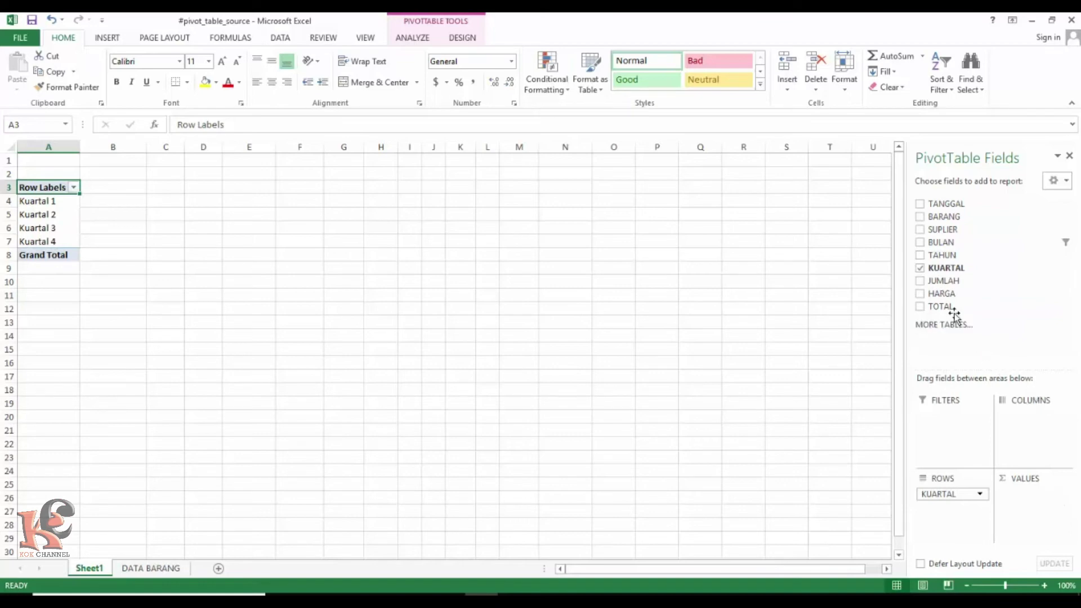
left_click_drag(951, 288, 1047, 501)
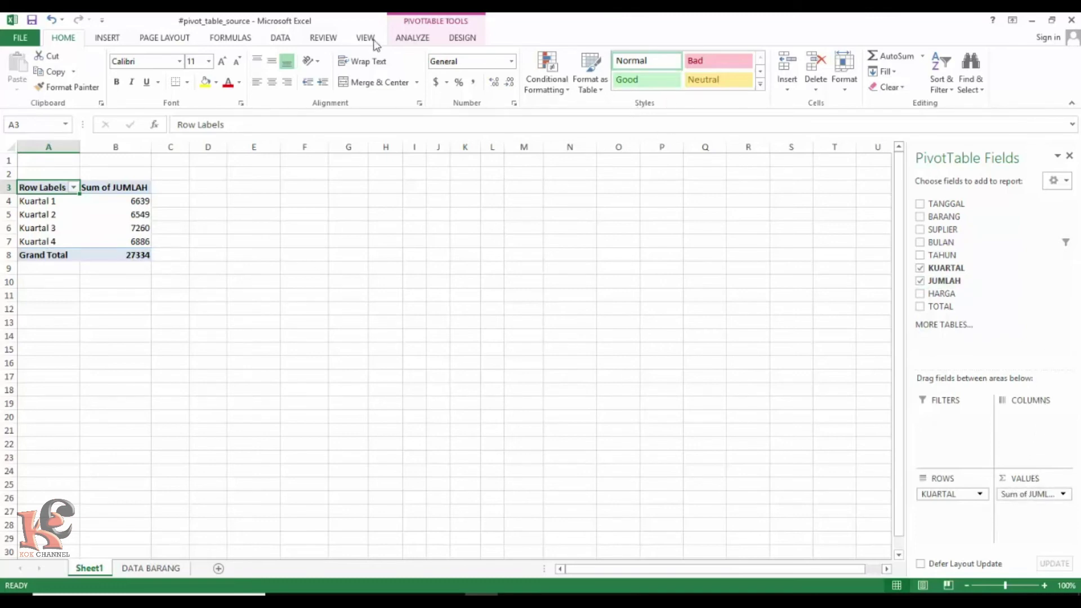
Insert a 3-D Pie PivotChart of JUMLAH per KUARTAL and place it beside the upper part of the PivotTable.
left_click(413, 38)
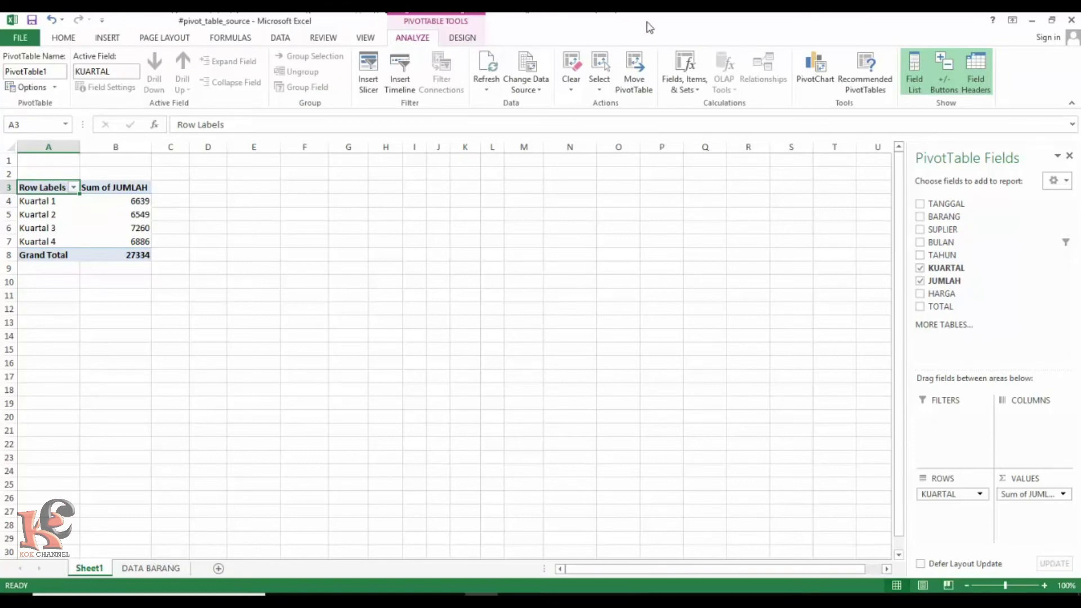
left_click(817, 78)
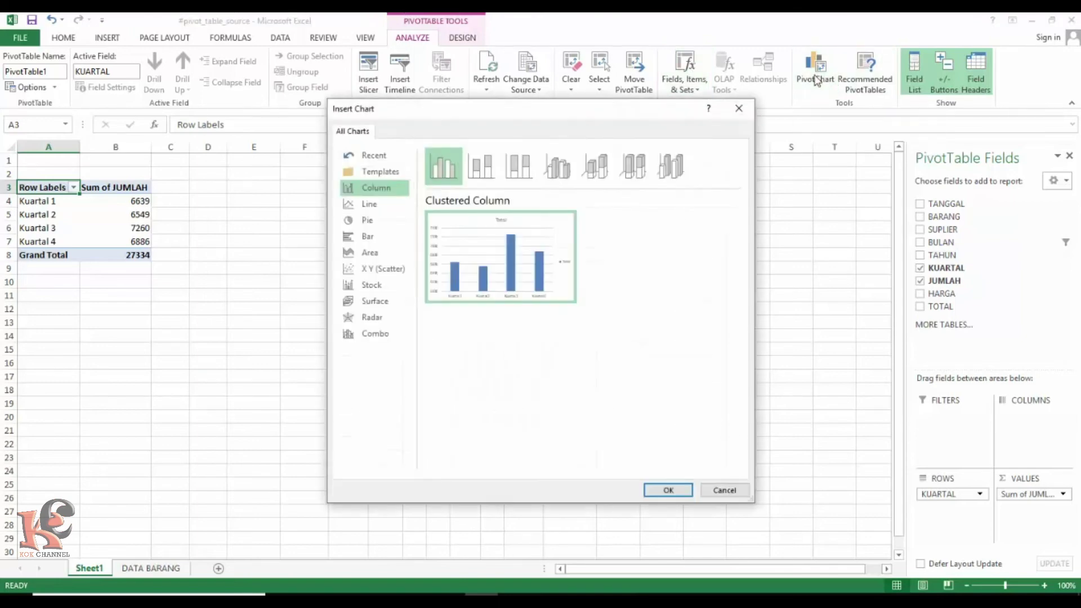
left_click(376, 222)
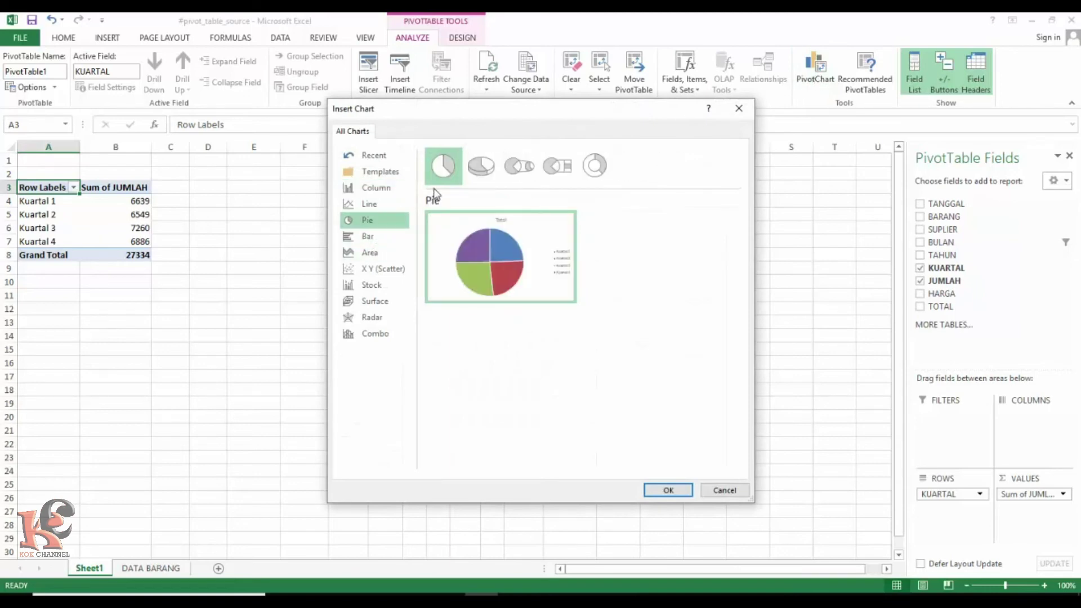
left_click(482, 172)
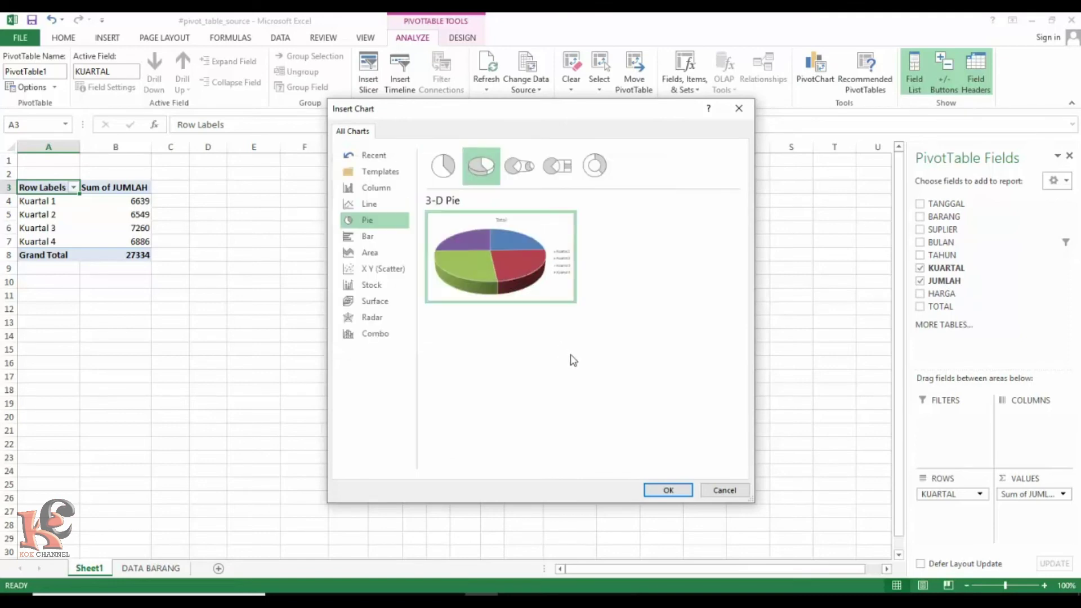
left_click(666, 491)
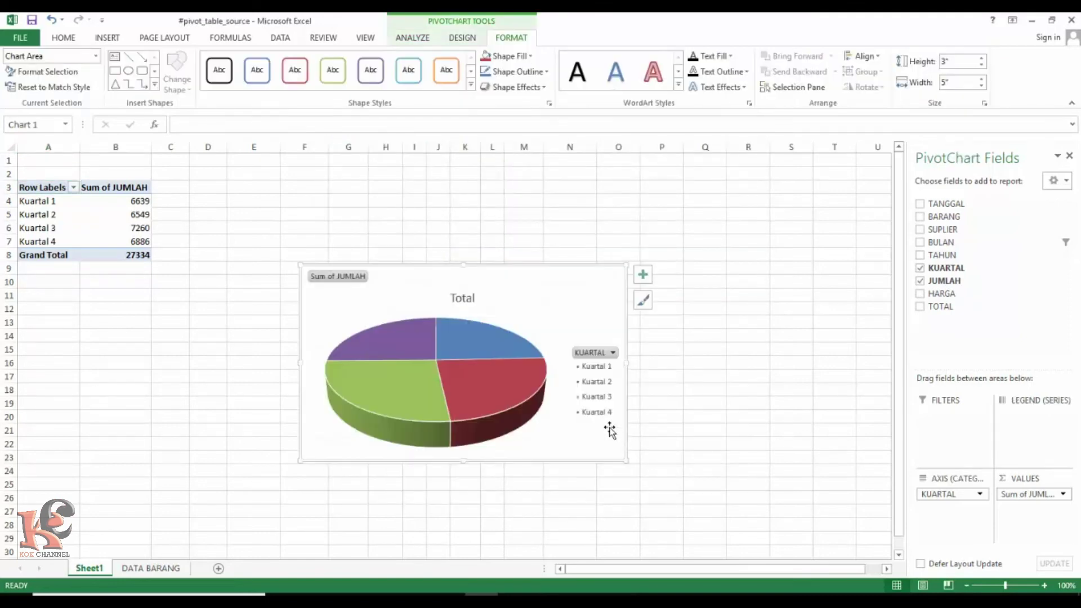
left_click_drag(547, 285, 493, 190)
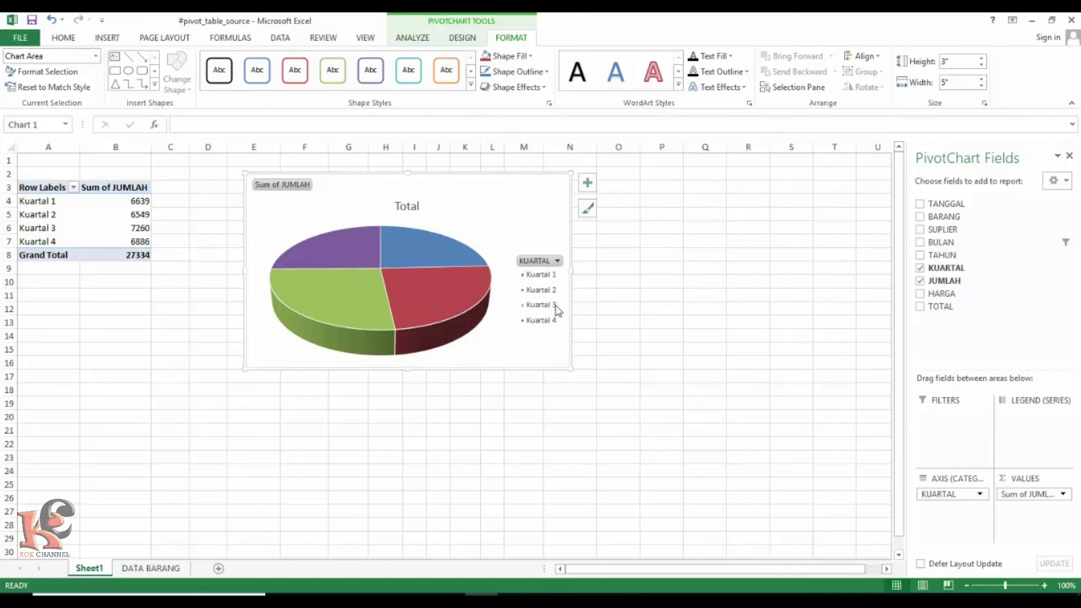
Filter the PivotChart's KUARTAL field to show only Kuartal 1 and Kuartal 2.
left_click(557, 263)
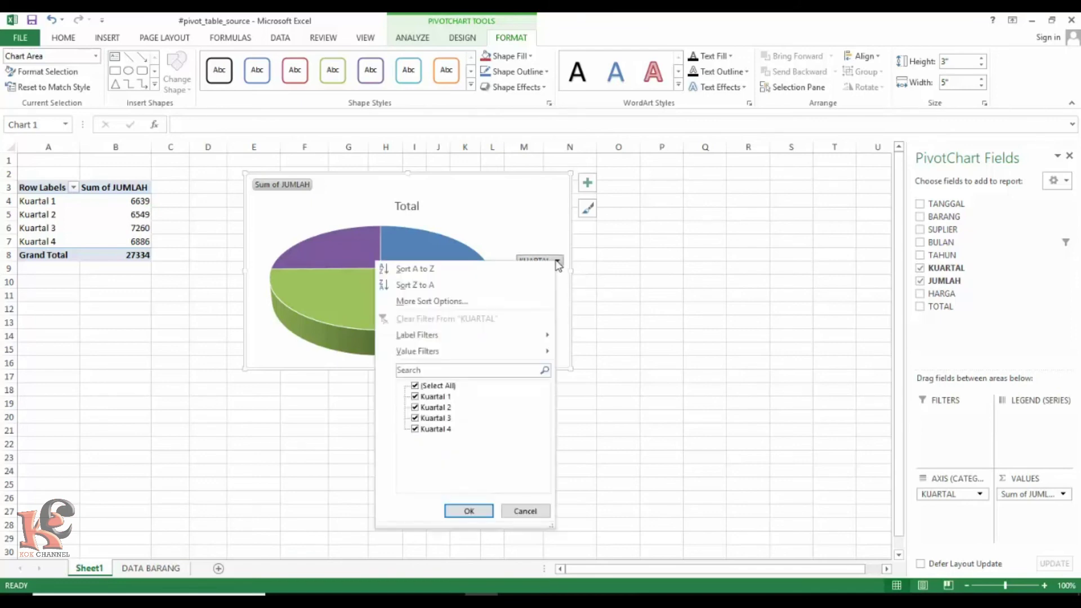
left_click(415, 386)
left_click(415, 396)
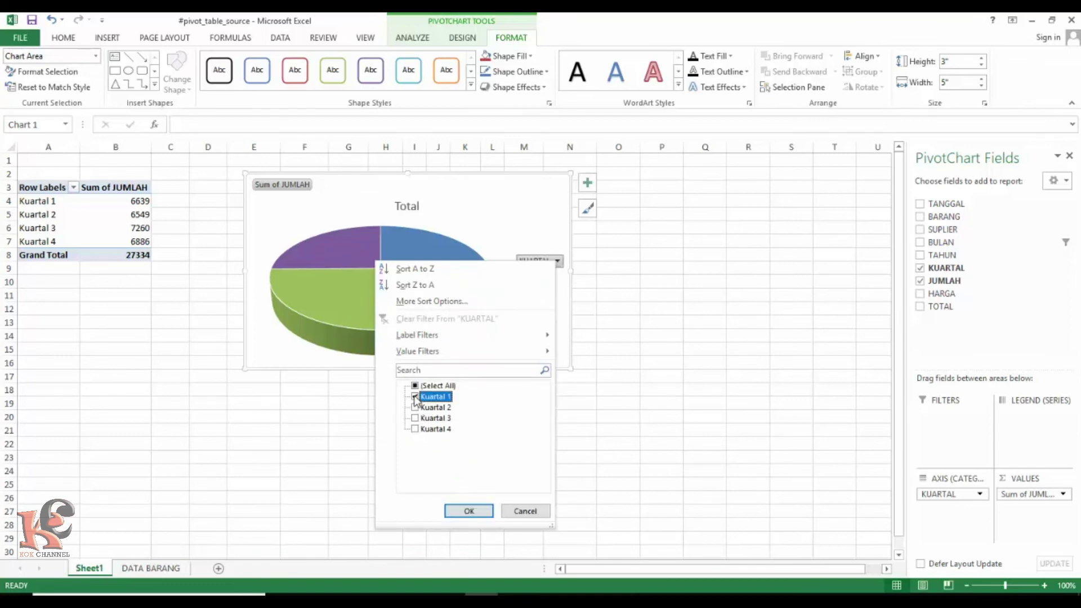
left_click(420, 409)
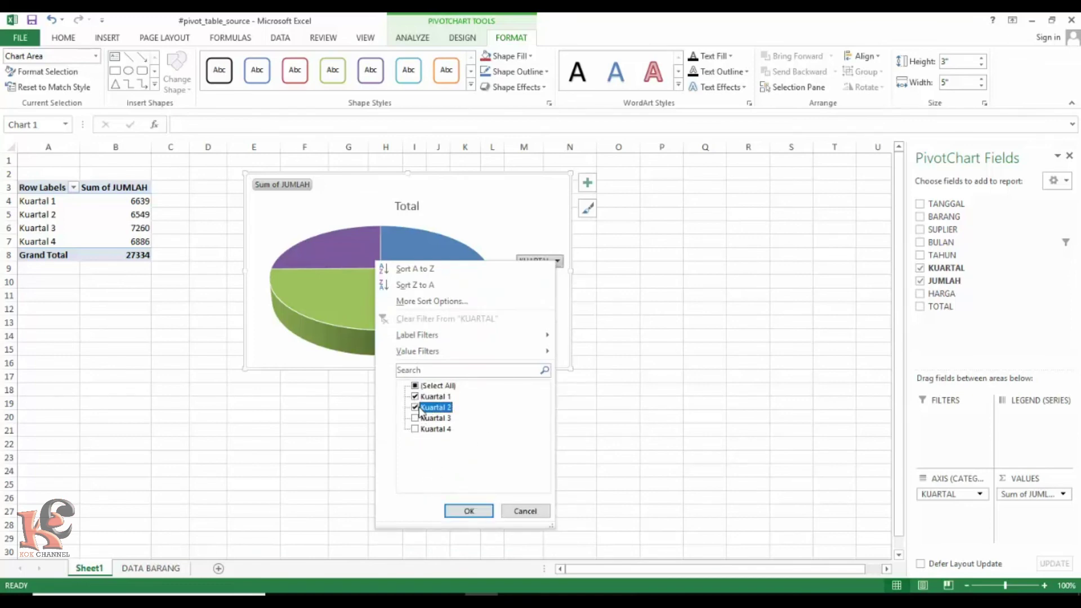
left_click(483, 513)
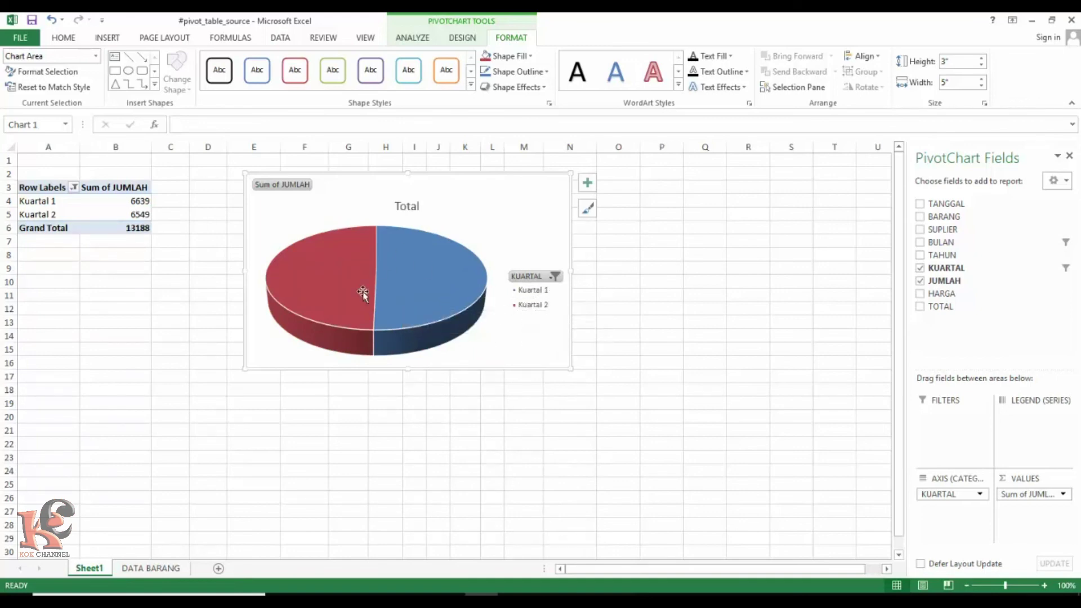
mouse_move(354, 314)
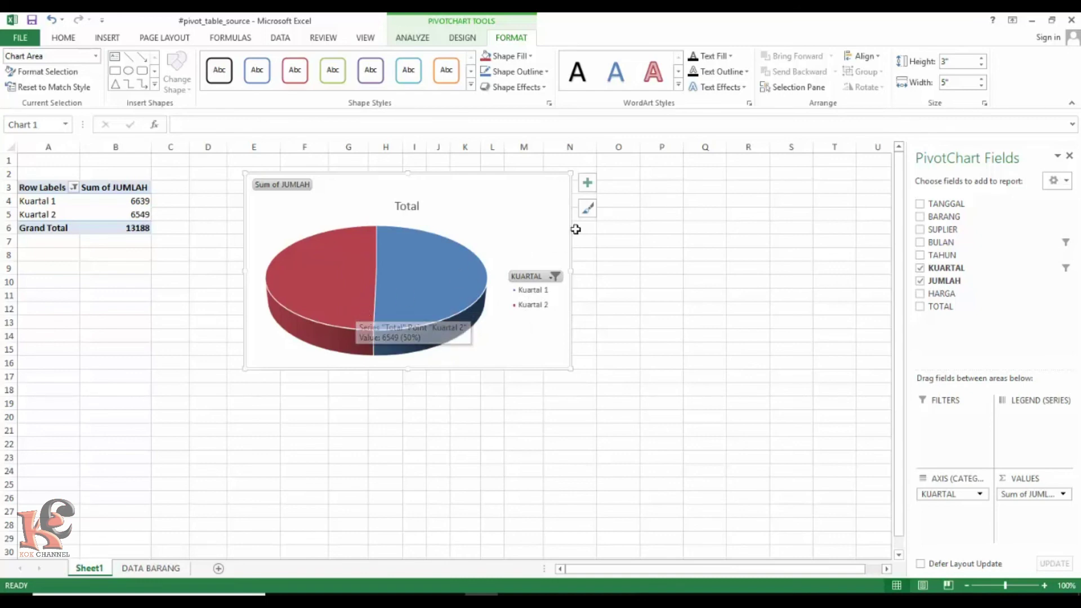
Add data labels to the pie chart in the Data Callout style.
left_click(589, 186)
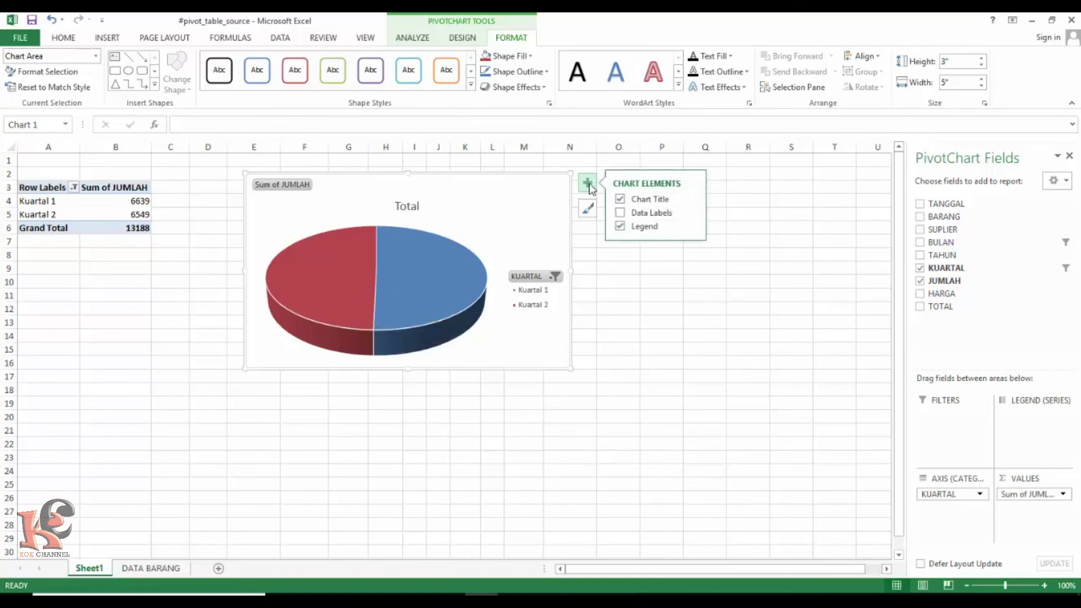
left_click(693, 213)
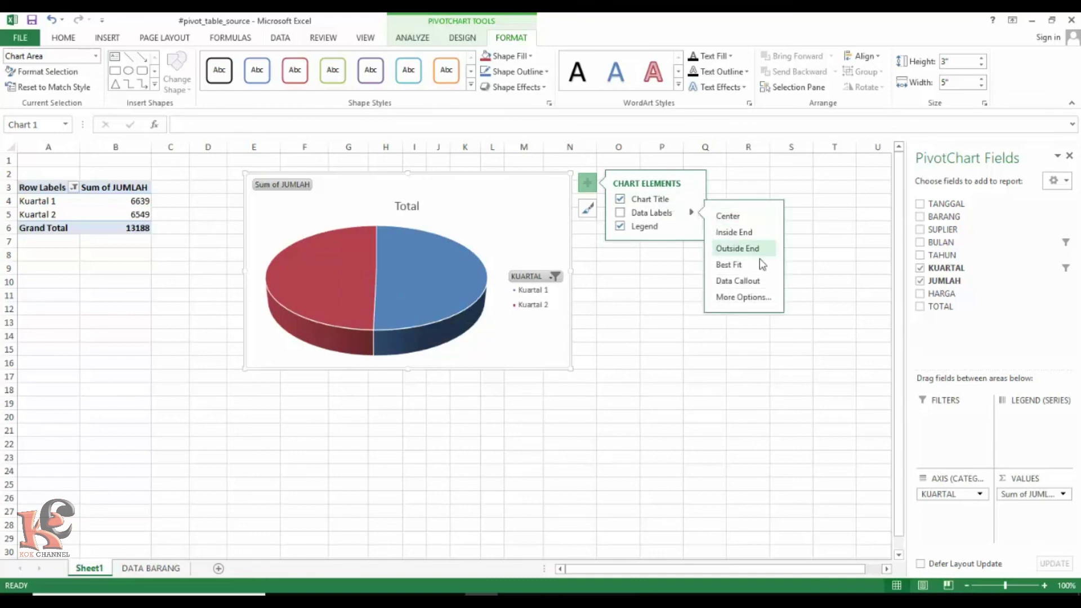
left_click(759, 281)
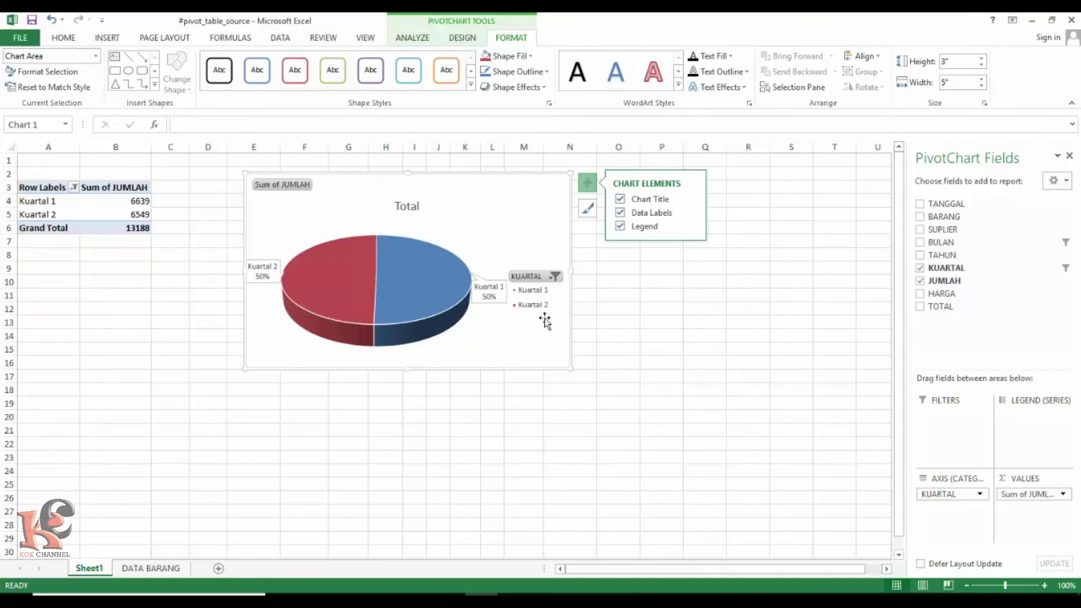
Include Kuartal 3 in the PivotChart's KUARTAL filter and move the chart closer to the PivotTable.
left_click(556, 276)
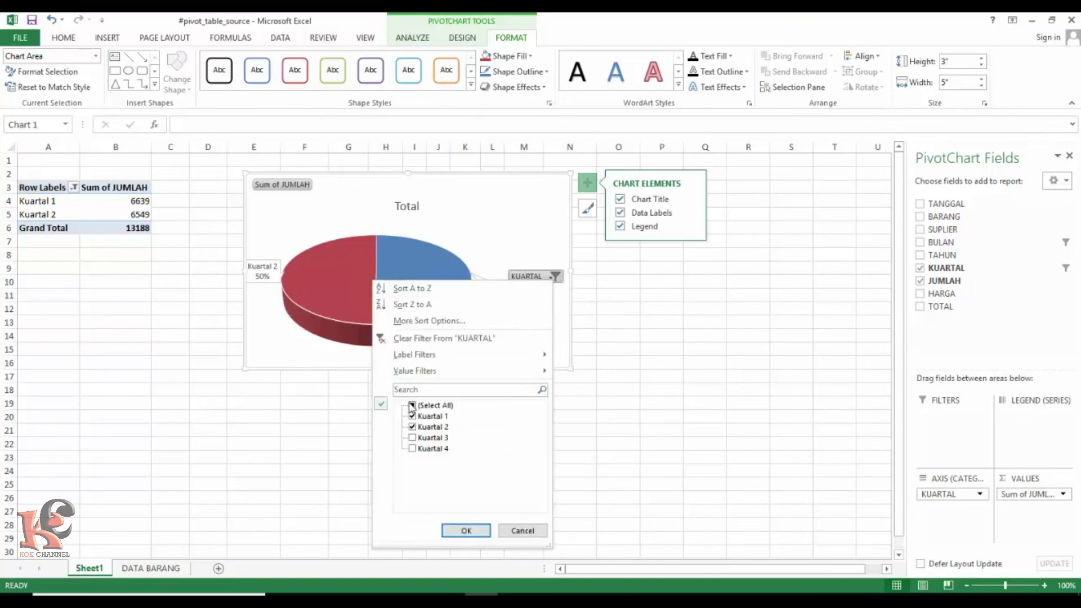
left_click(413, 438)
left_click(466, 531)
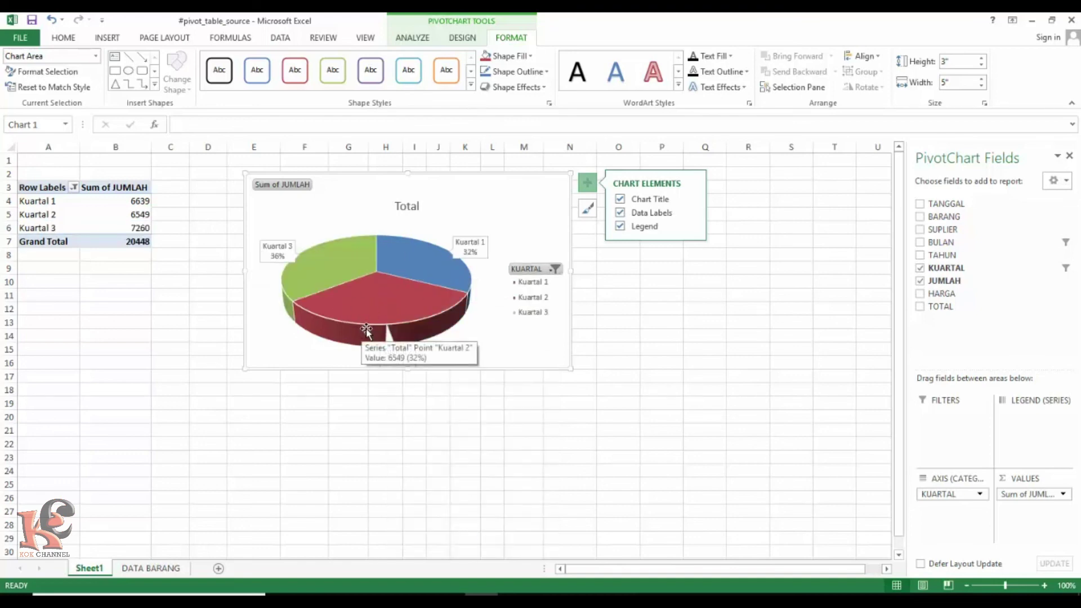
left_click(478, 201)
left_click_drag(478, 201, 459, 202)
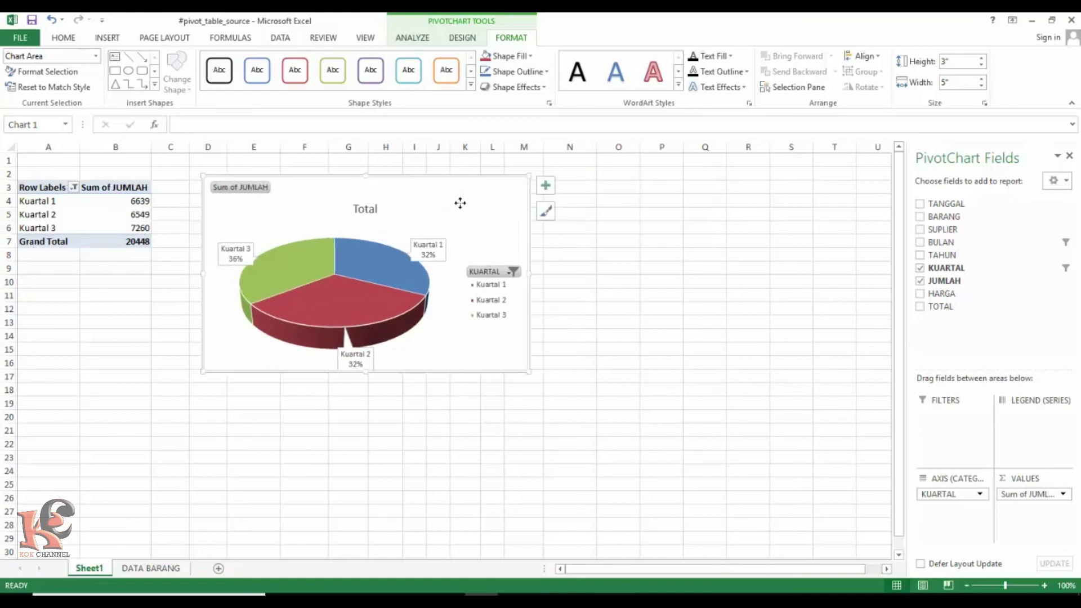
left_click(135, 226)
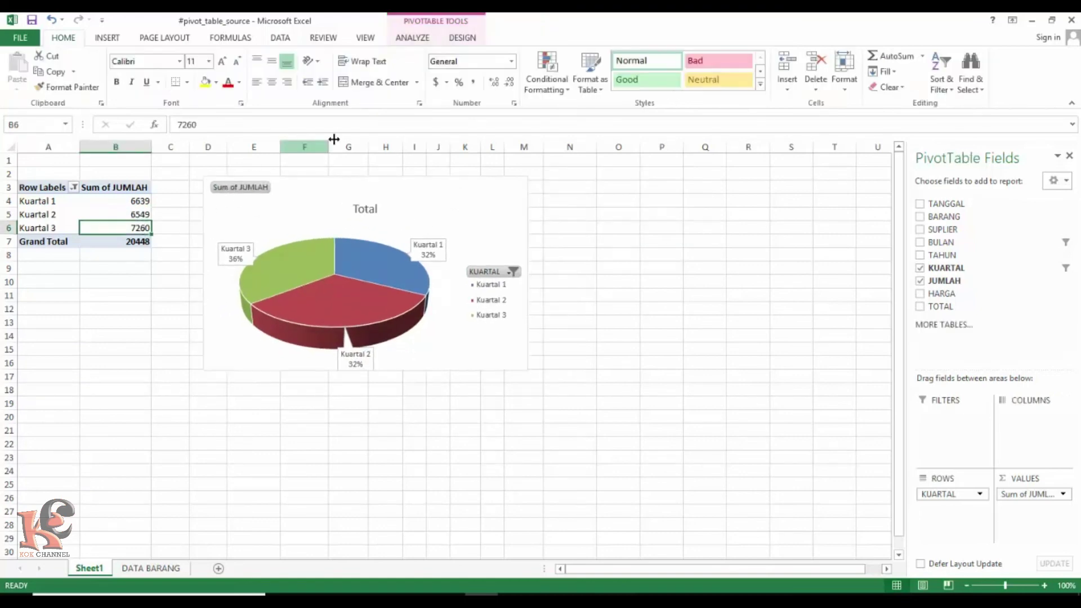
left_click(424, 39)
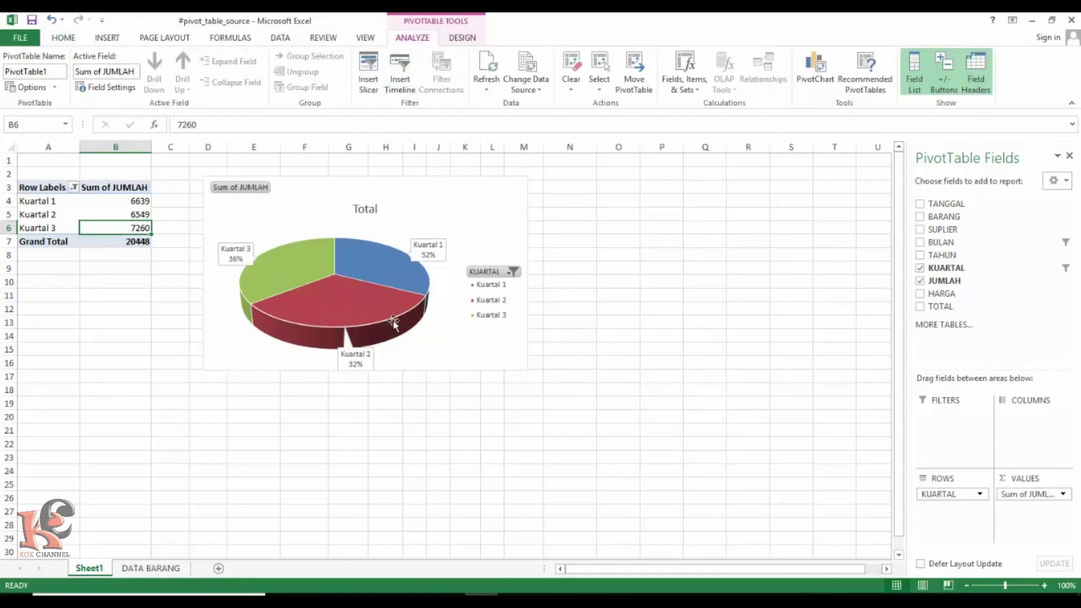
left_click(461, 38)
left_click(141, 281)
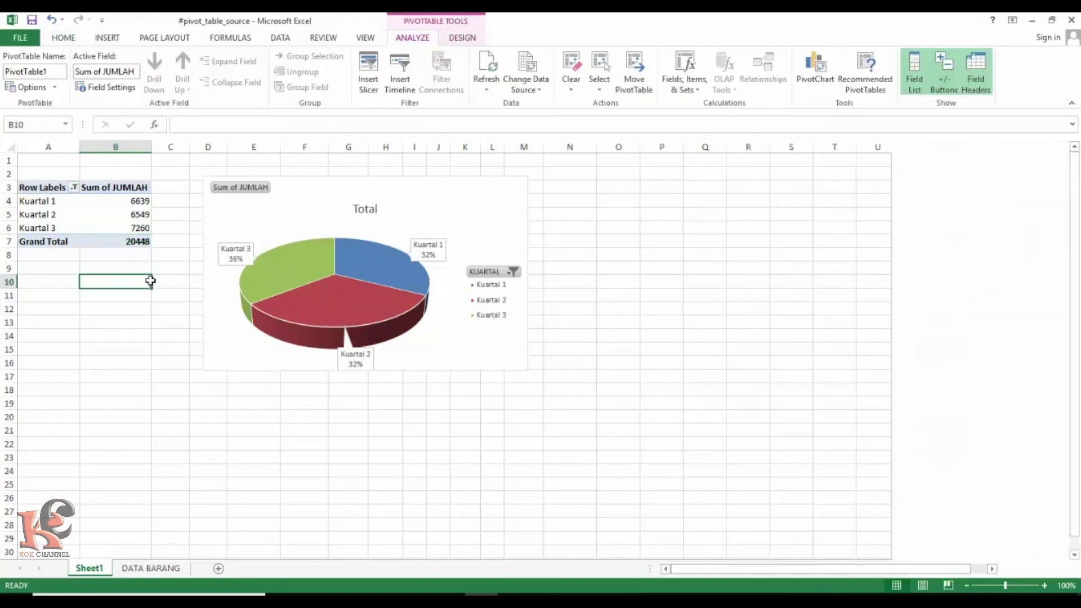
left_click(475, 354)
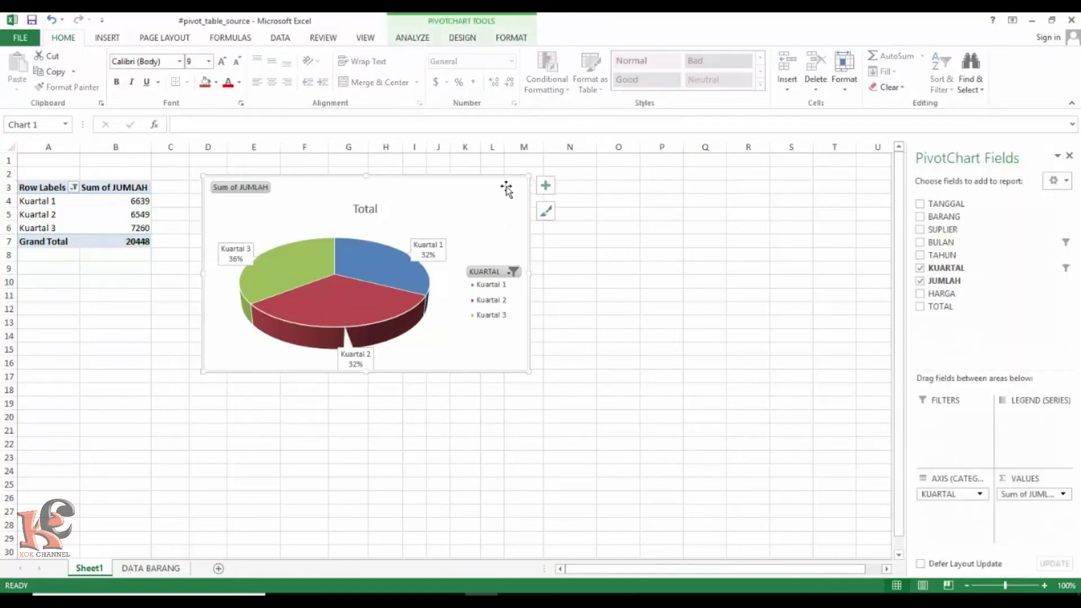